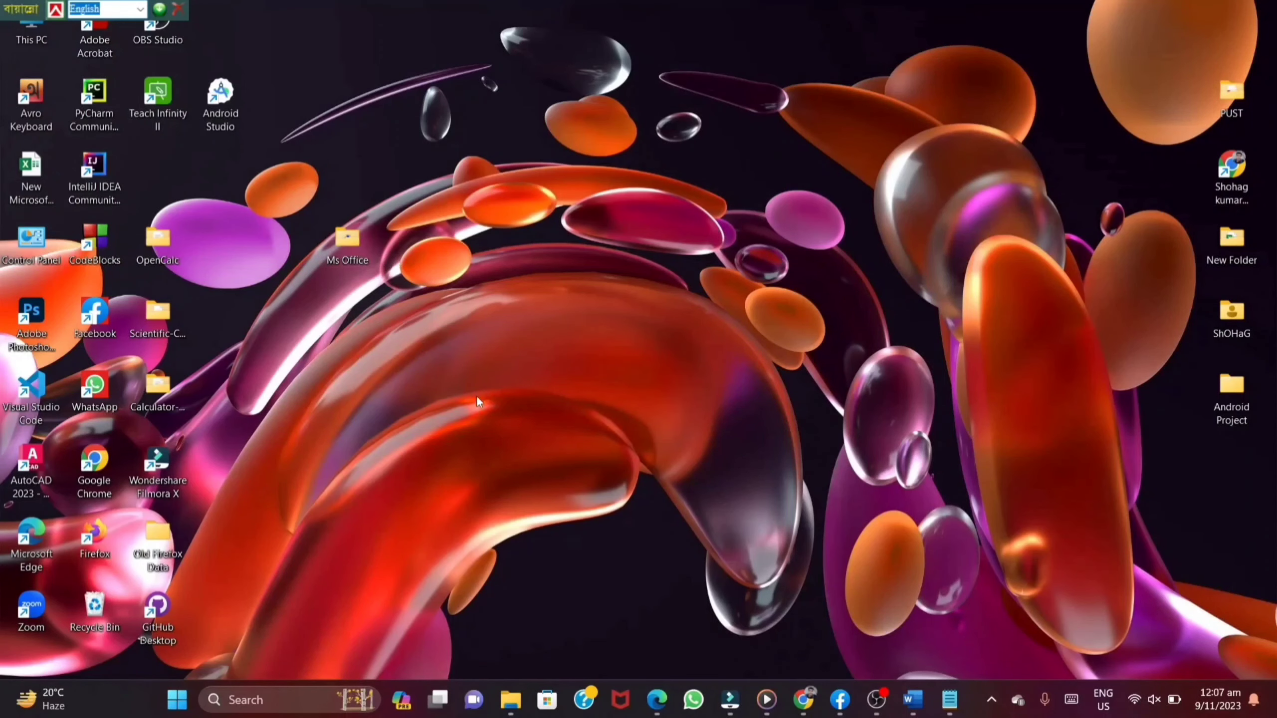
- Switch to Chrome and search Google for "ms deployment tool"
{"action": "left_click", "coordinate": [804, 699]}
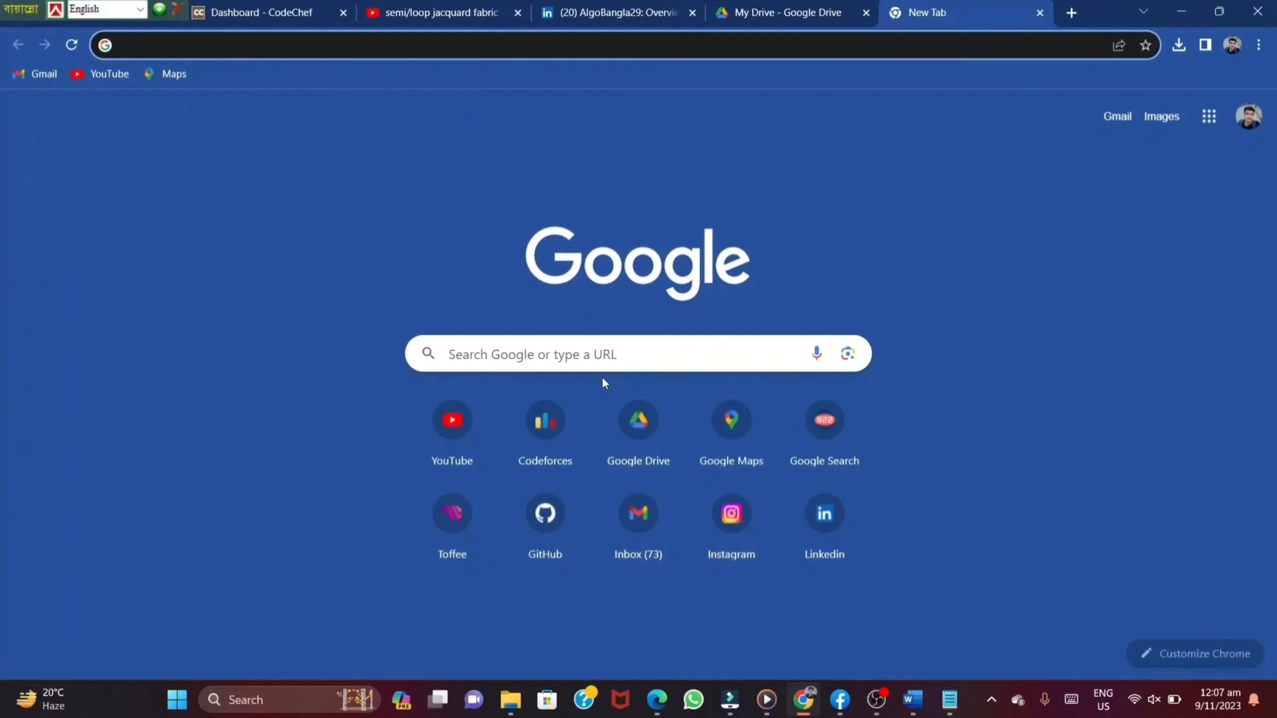
{"action": "type", "text": "ms"}
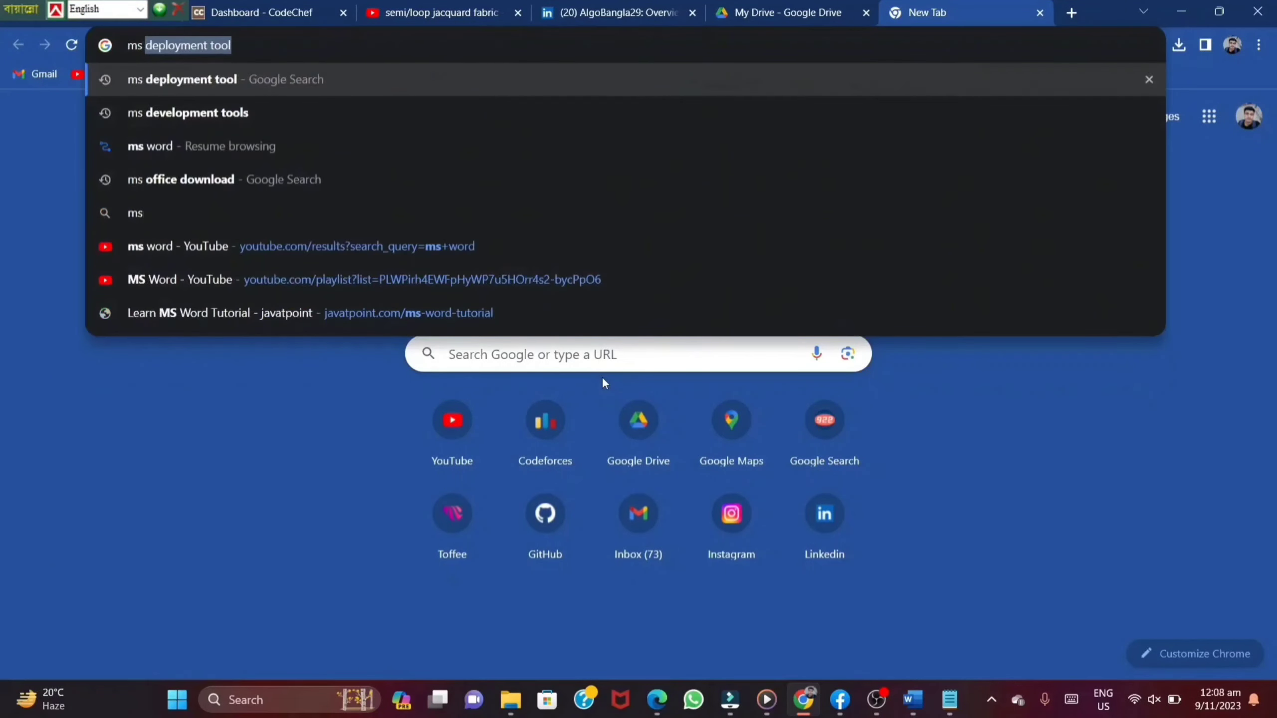
{"action": "type", "text": " deploye"}
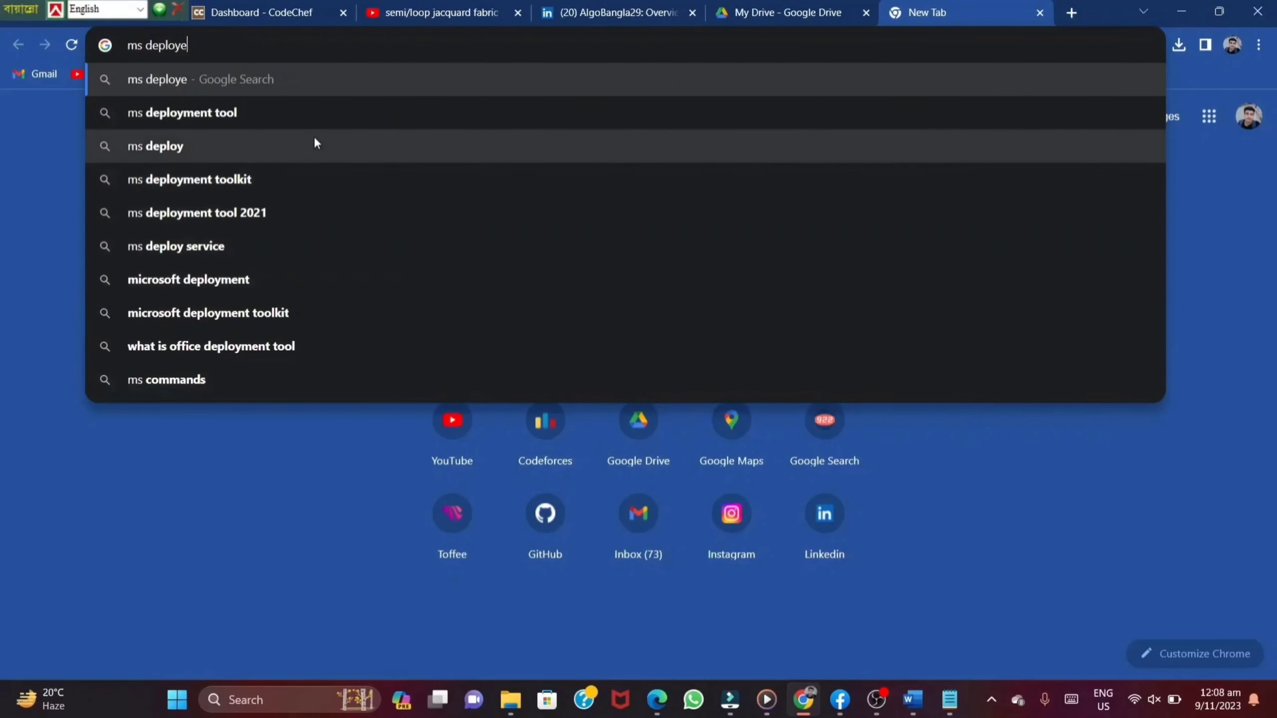
{"action": "left_click", "coordinate": [279, 116]}
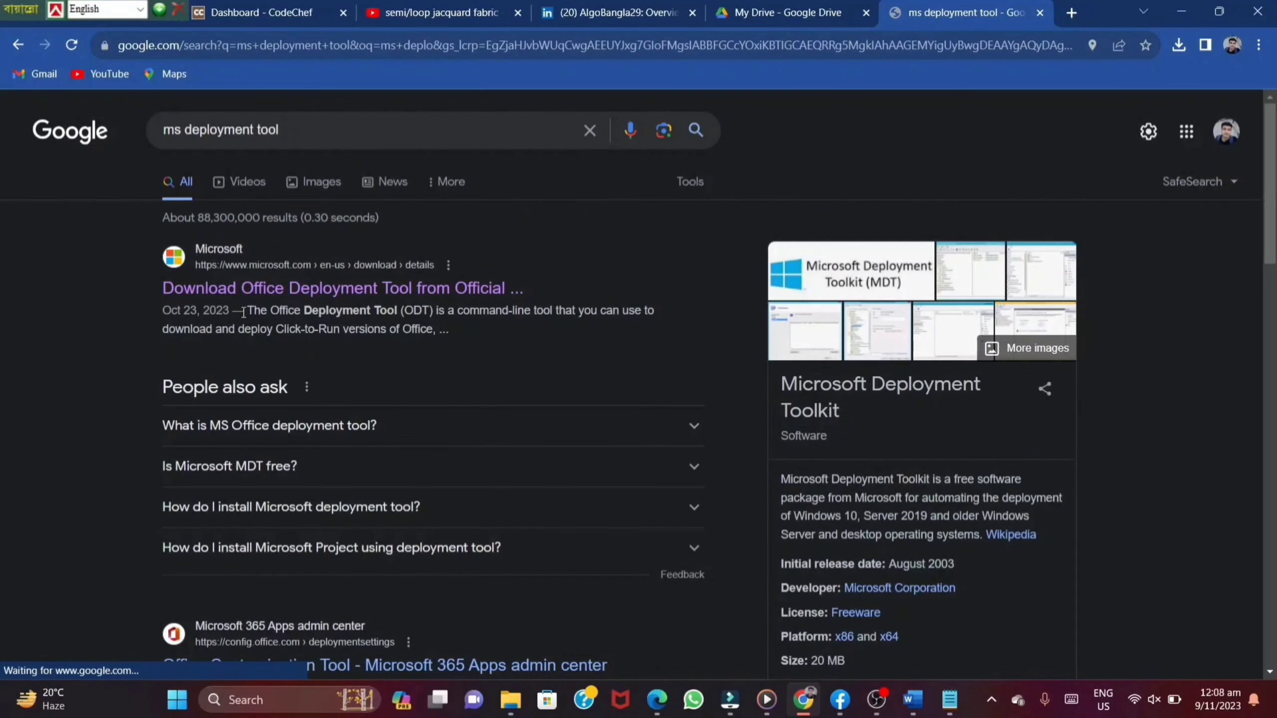
- Download the Office Deployment Tool in English from Microsoft's official download page, check the recent downloads and minimize the browser
{"action": "left_click", "coordinate": [301, 296]}
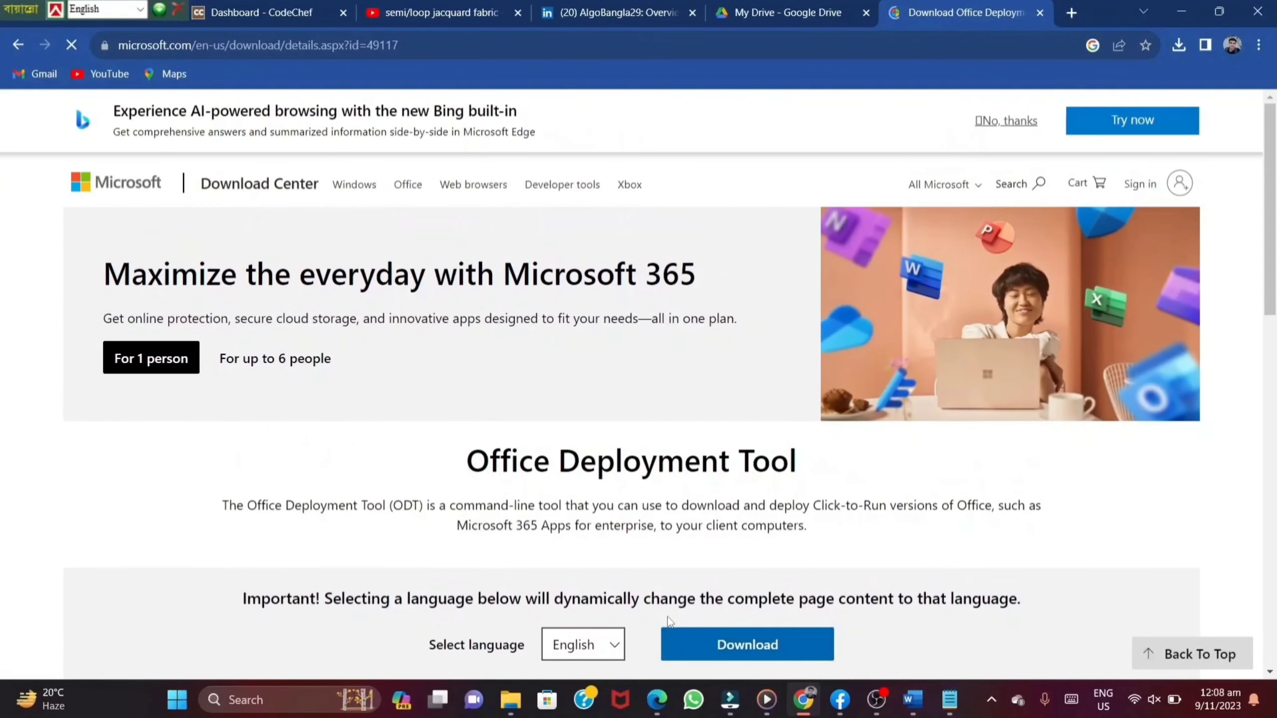
{"action": "left_click", "coordinate": [760, 654]}
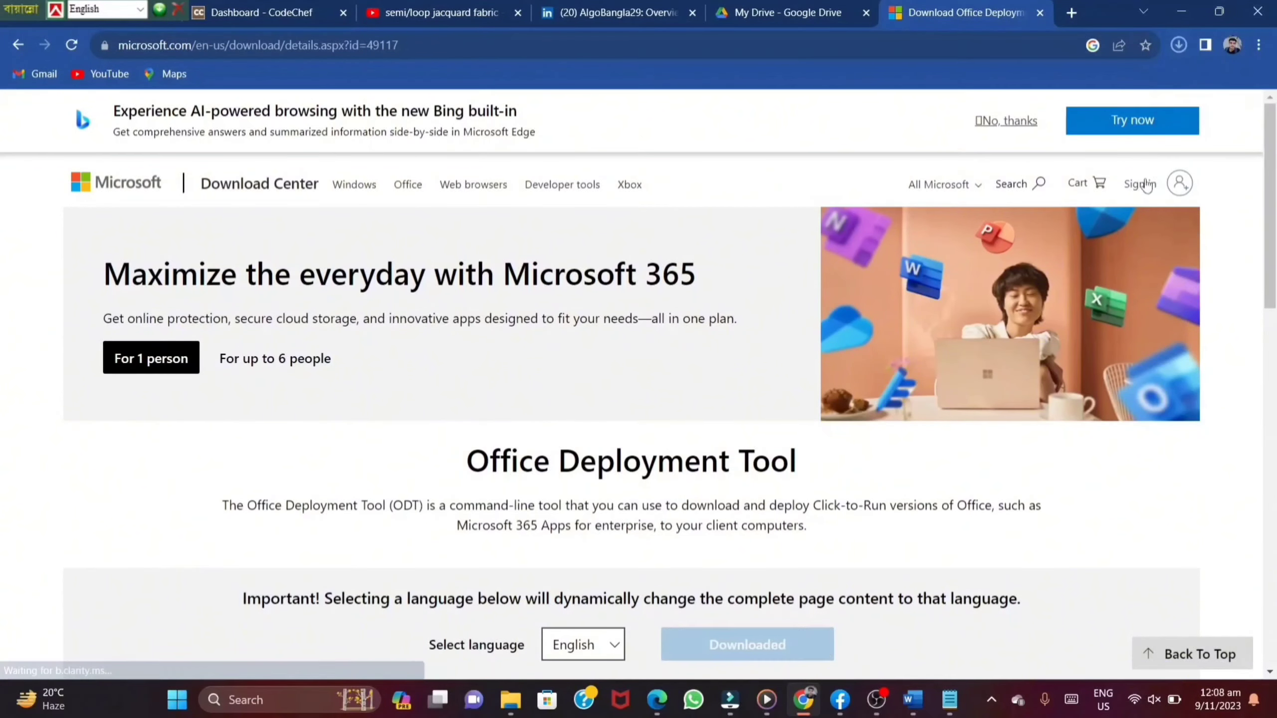
{"action": "left_click", "coordinate": [1176, 43]}
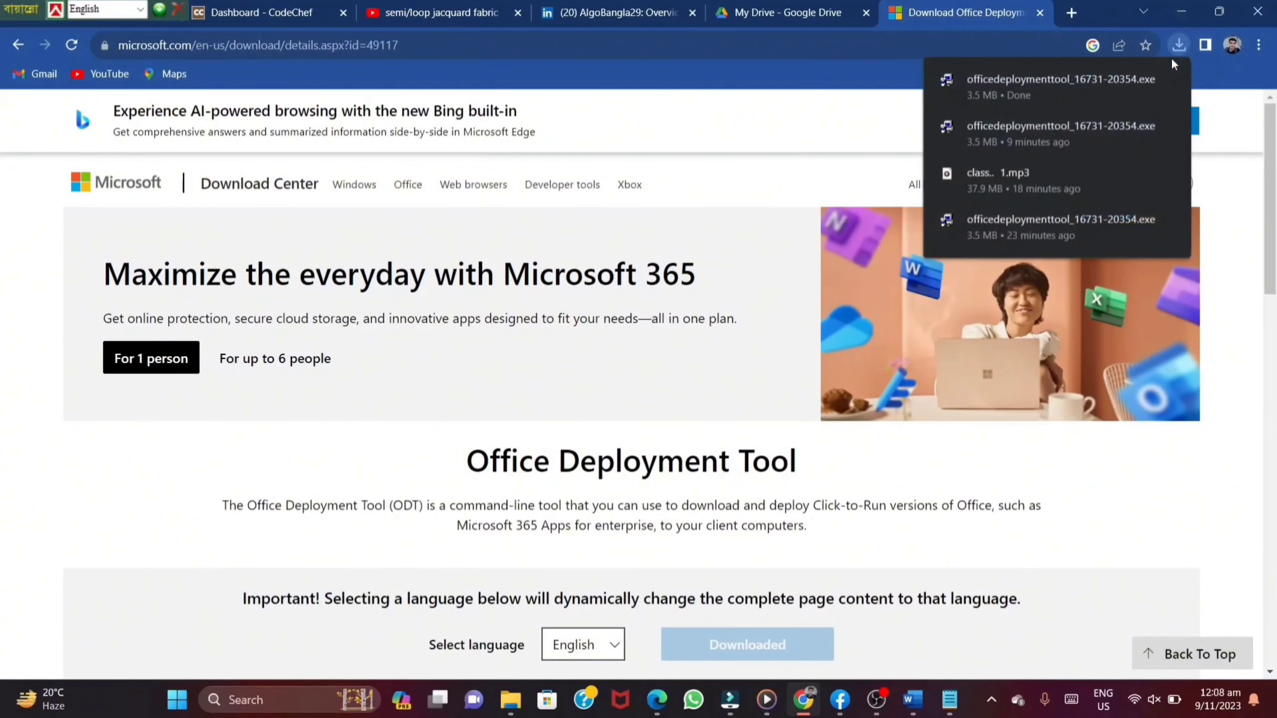
{"action": "left_click", "coordinate": [1184, 14]}
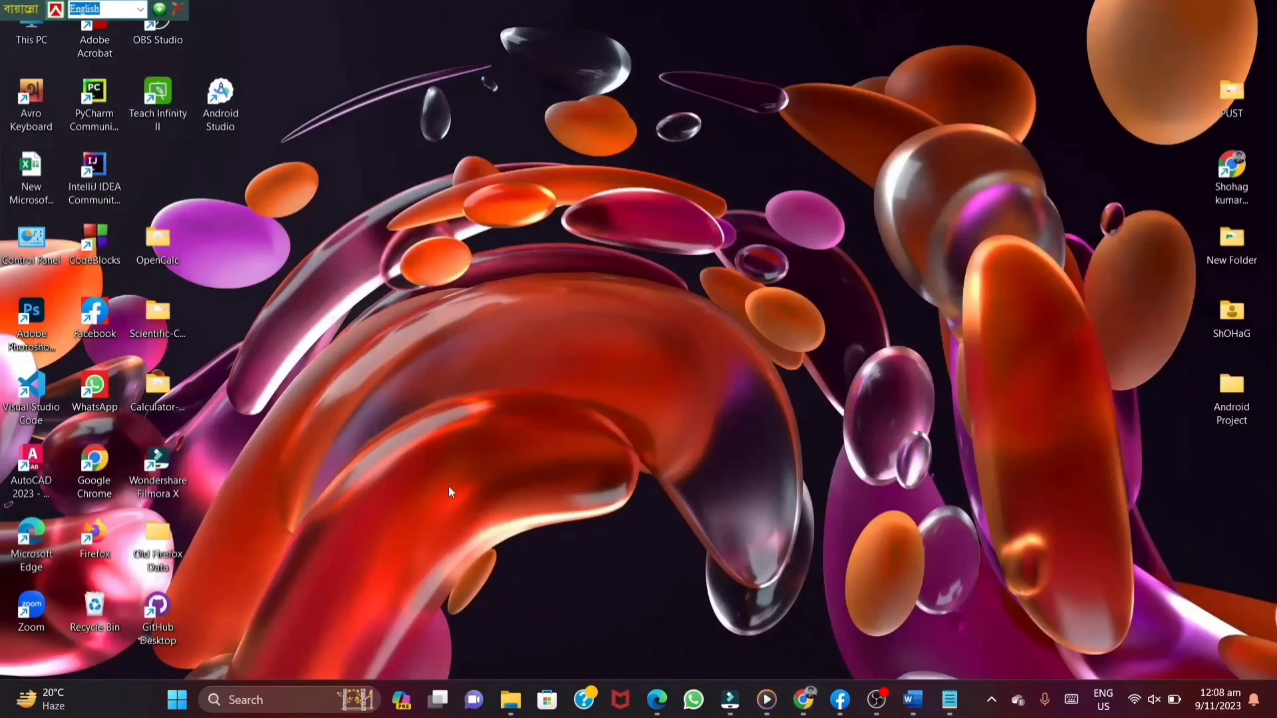
{"action": "mouse_move", "coordinate": [510, 699]}
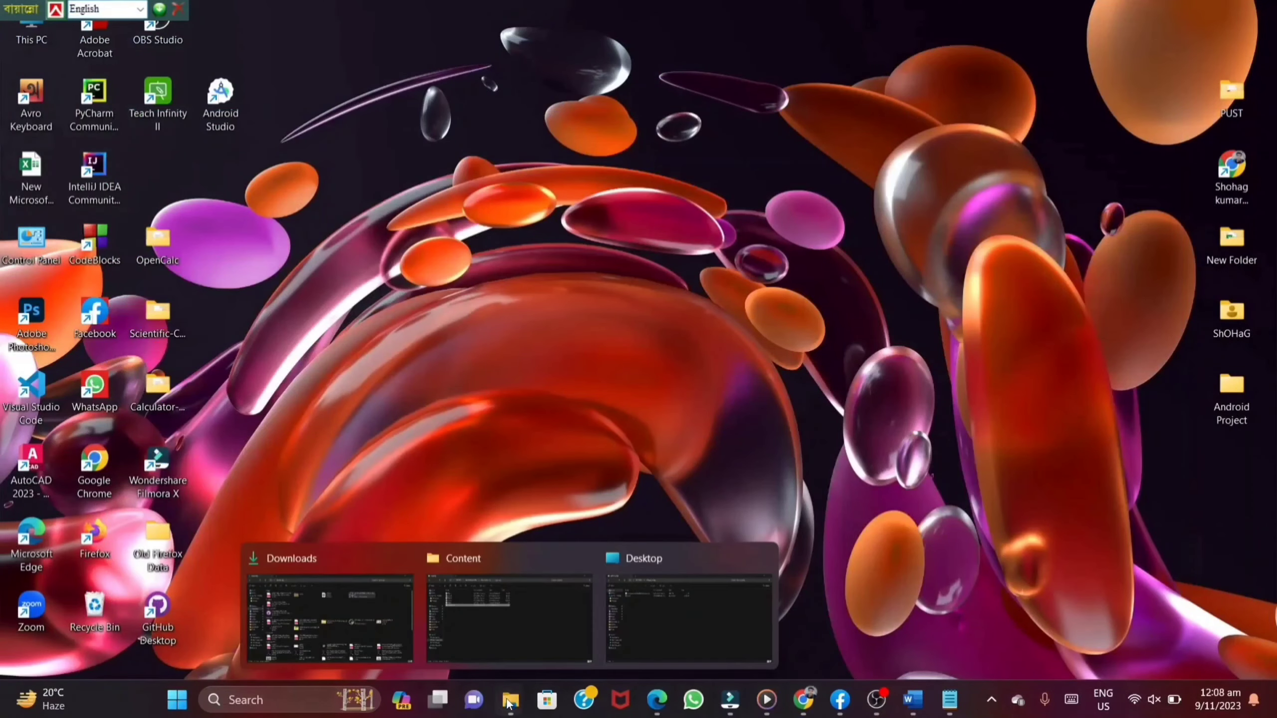
{"action": "left_click", "coordinate": [337, 615]}
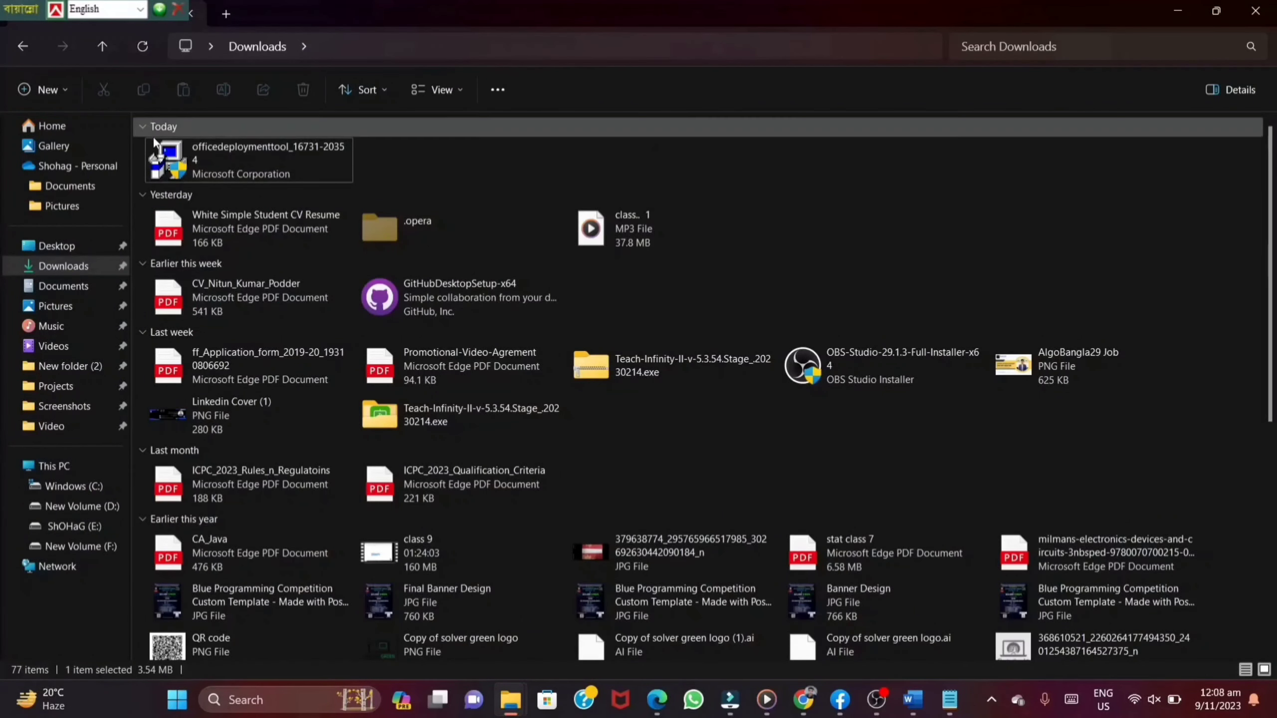
{"action": "left_click", "coordinate": [262, 152]}
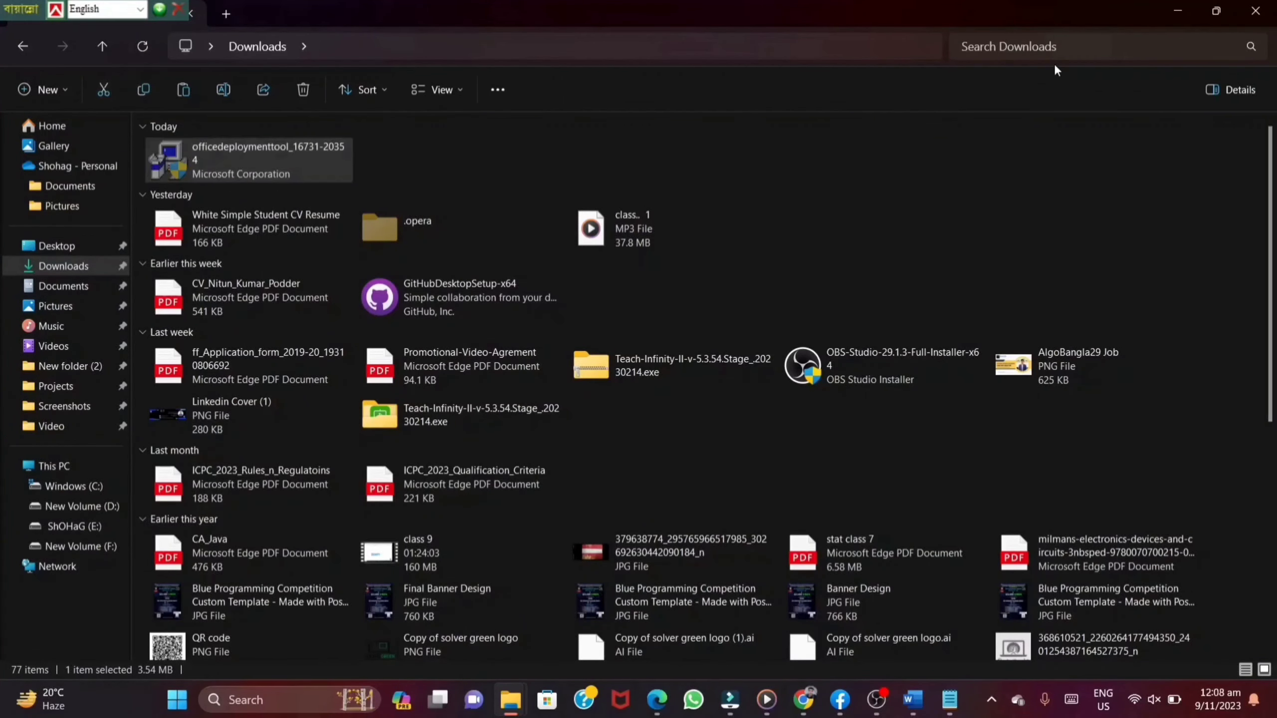
{"action": "left_click", "coordinate": [1177, 11]}
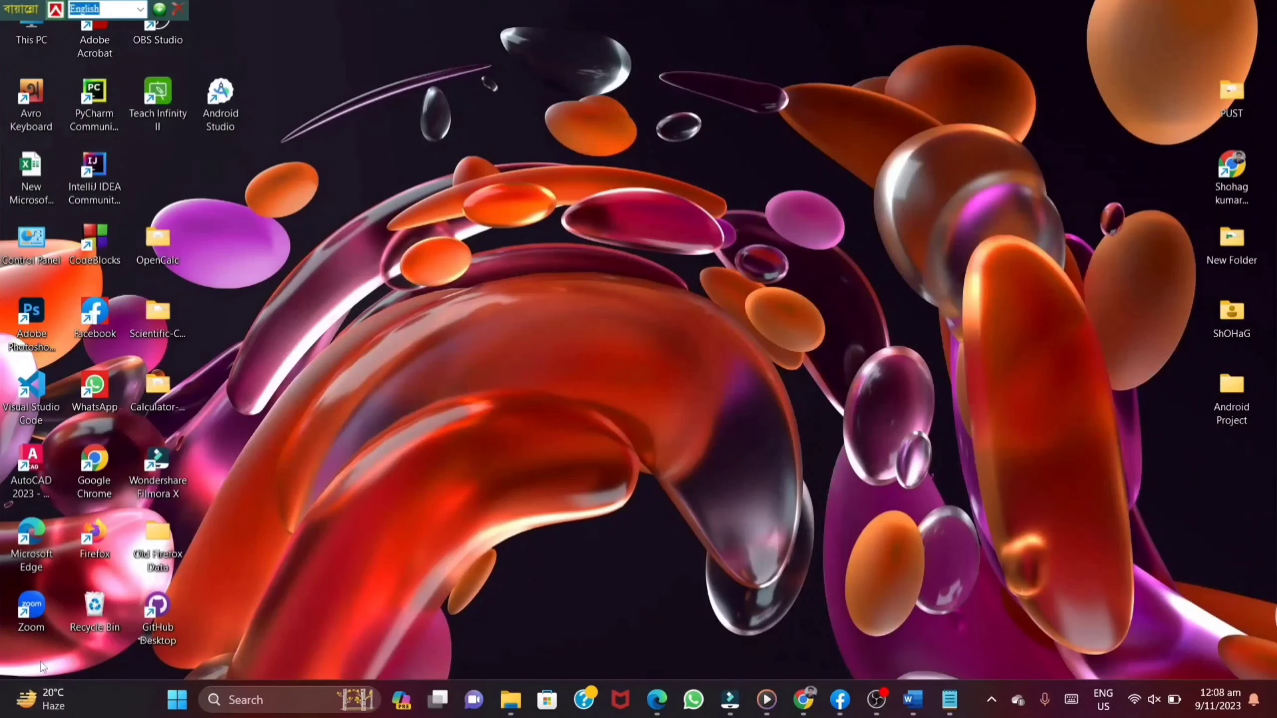
- Create a new folder named MS Office on the desktop
{"action": "left_click", "coordinate": [326, 249]}
{"action": "right_click", "coordinate": [326, 245]}
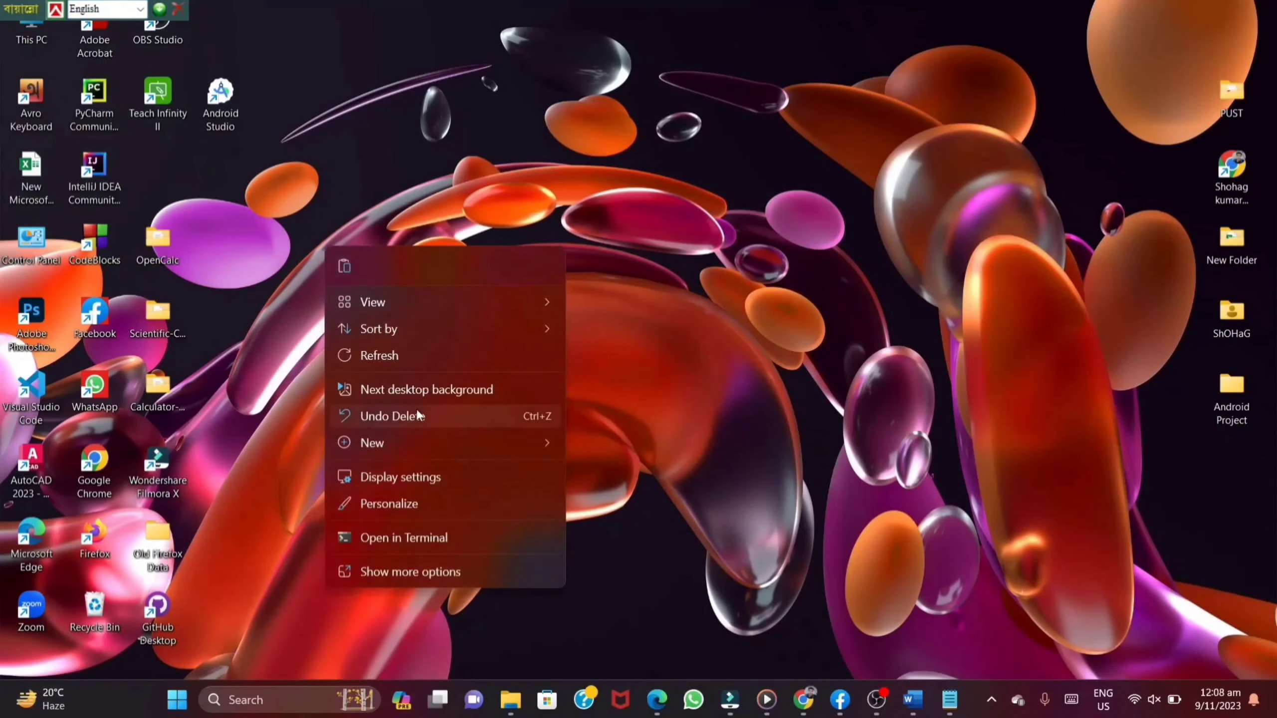
{"action": "mouse_move", "coordinate": [408, 452]}
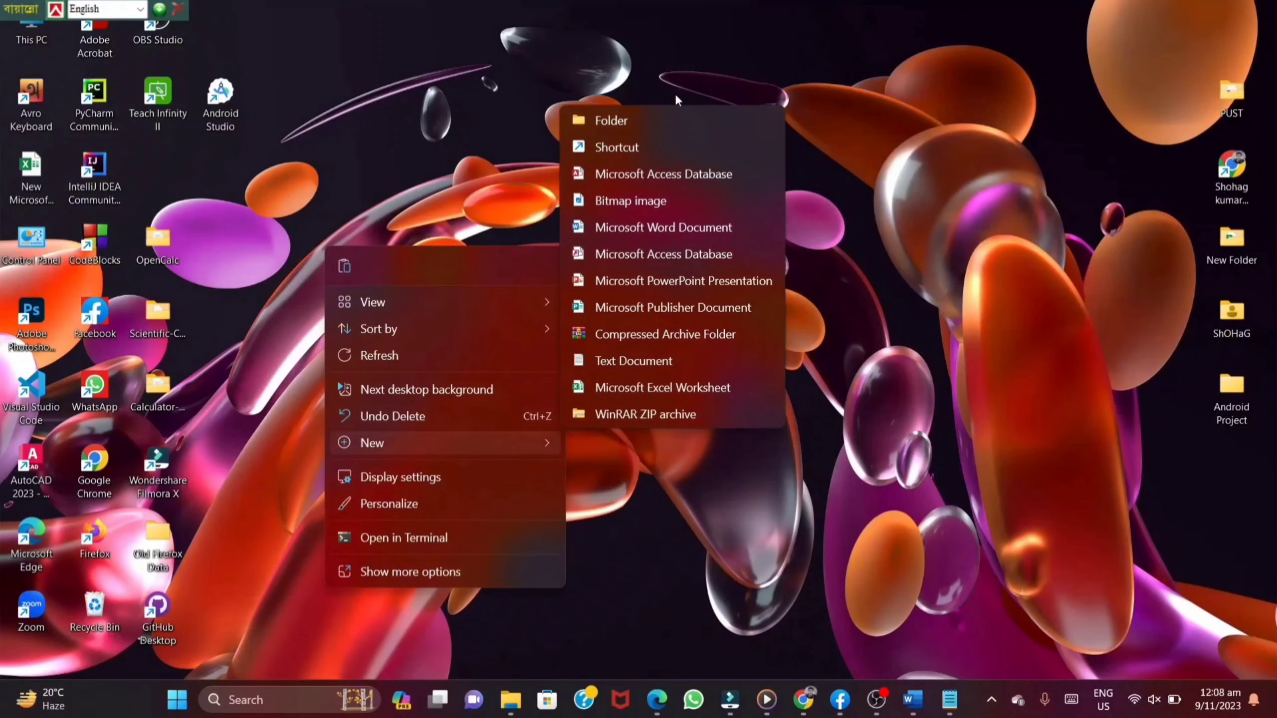
{"action": "left_click", "coordinate": [647, 122]}
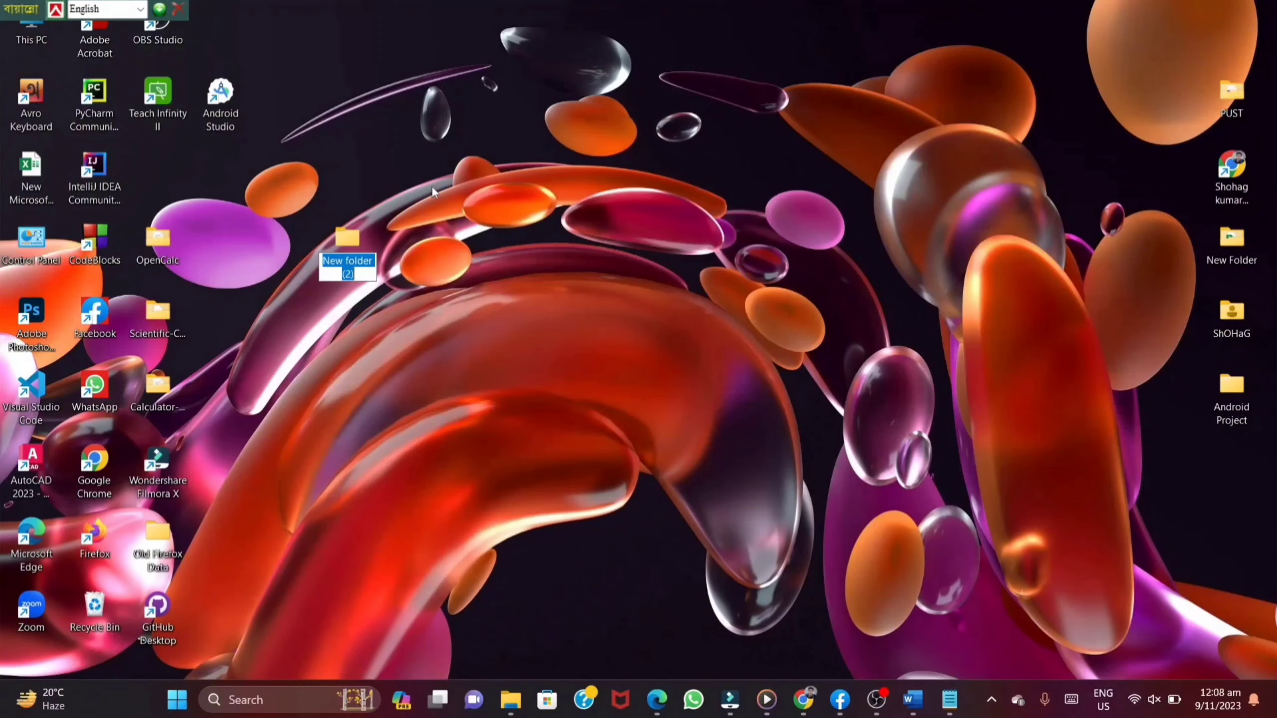
{"action": "type", "text": "MS Office"}
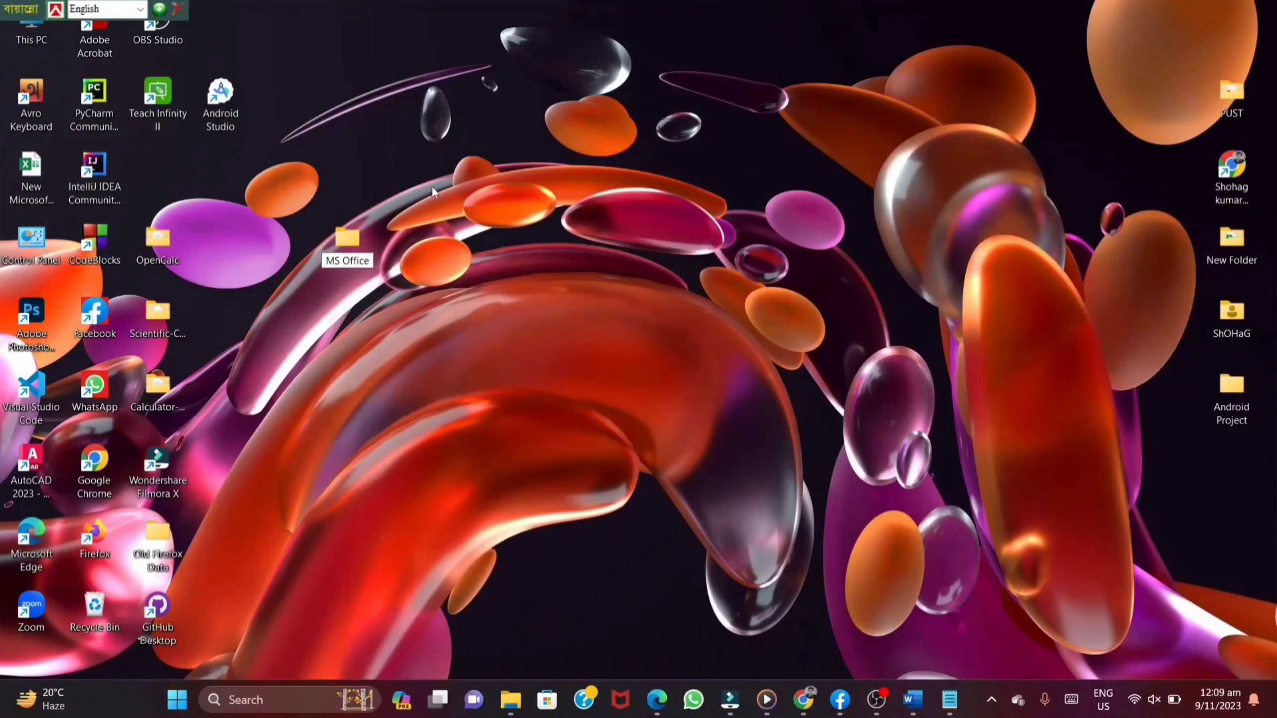
{"action": "left_click", "coordinate": [431, 185]}
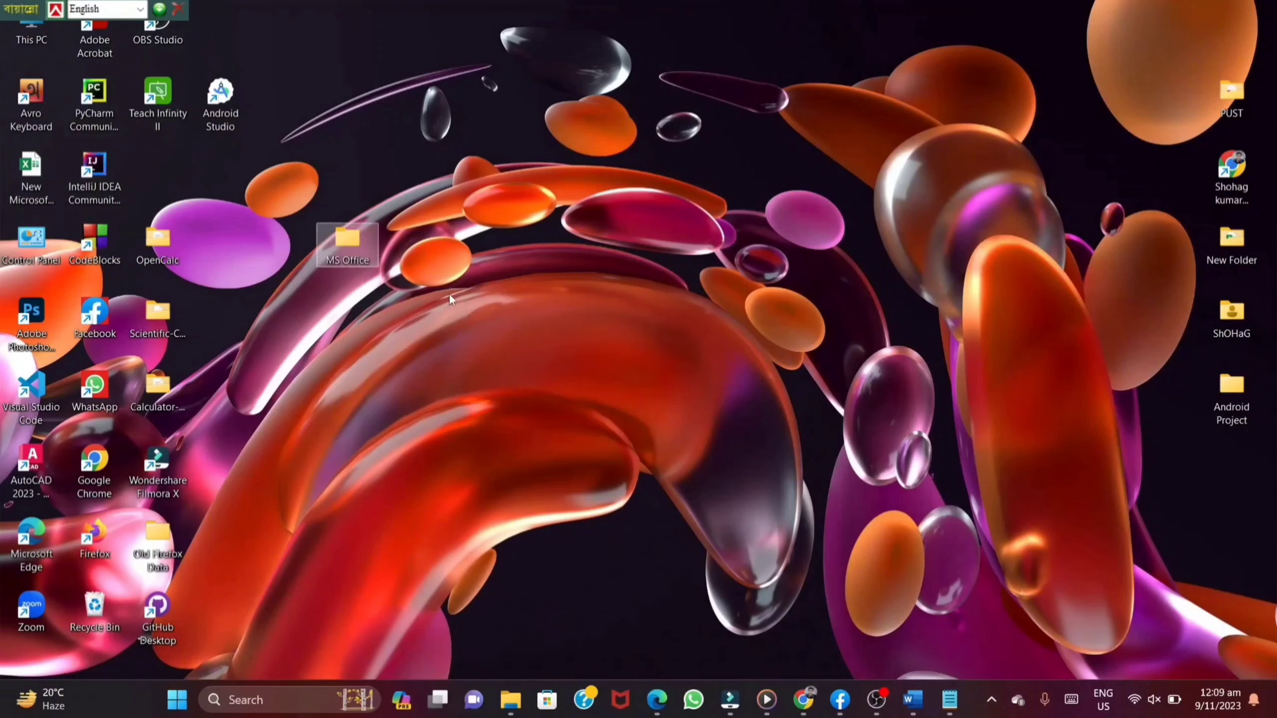
- Paste the cut deployment tool file into the MS Office desktop folder
{"action": "double_click", "coordinate": [343, 263]}
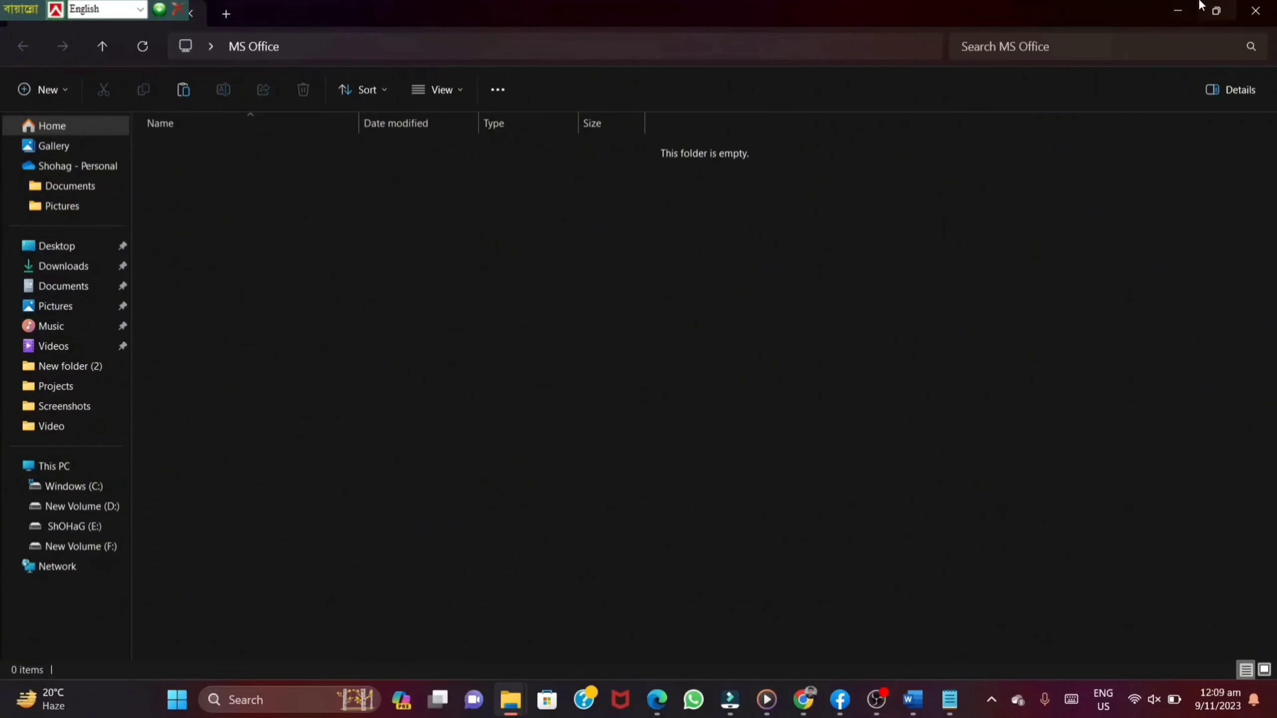
{"action": "key", "text": "ctrl+v"}
{"action": "left_click", "coordinate": [293, 244]}
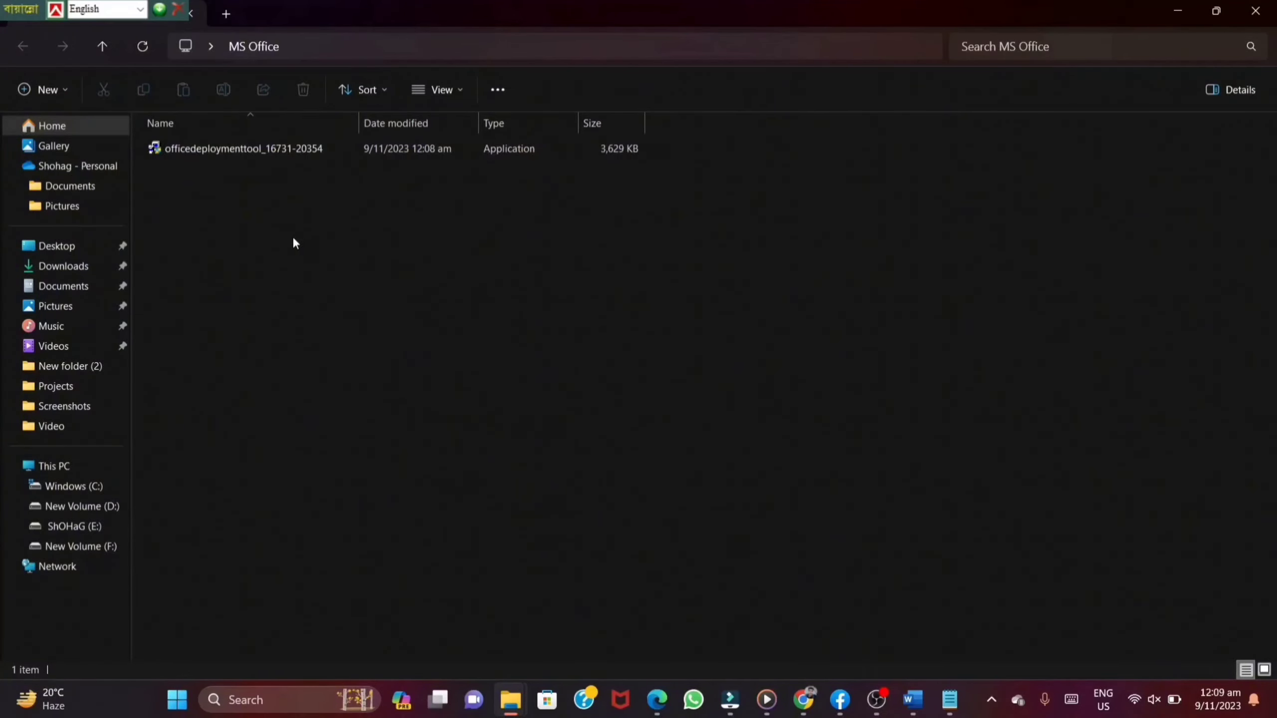
- Create a subfolder named Office Config inside the MS Office folder
{"action": "key", "text": "ctrl+shift+n"}
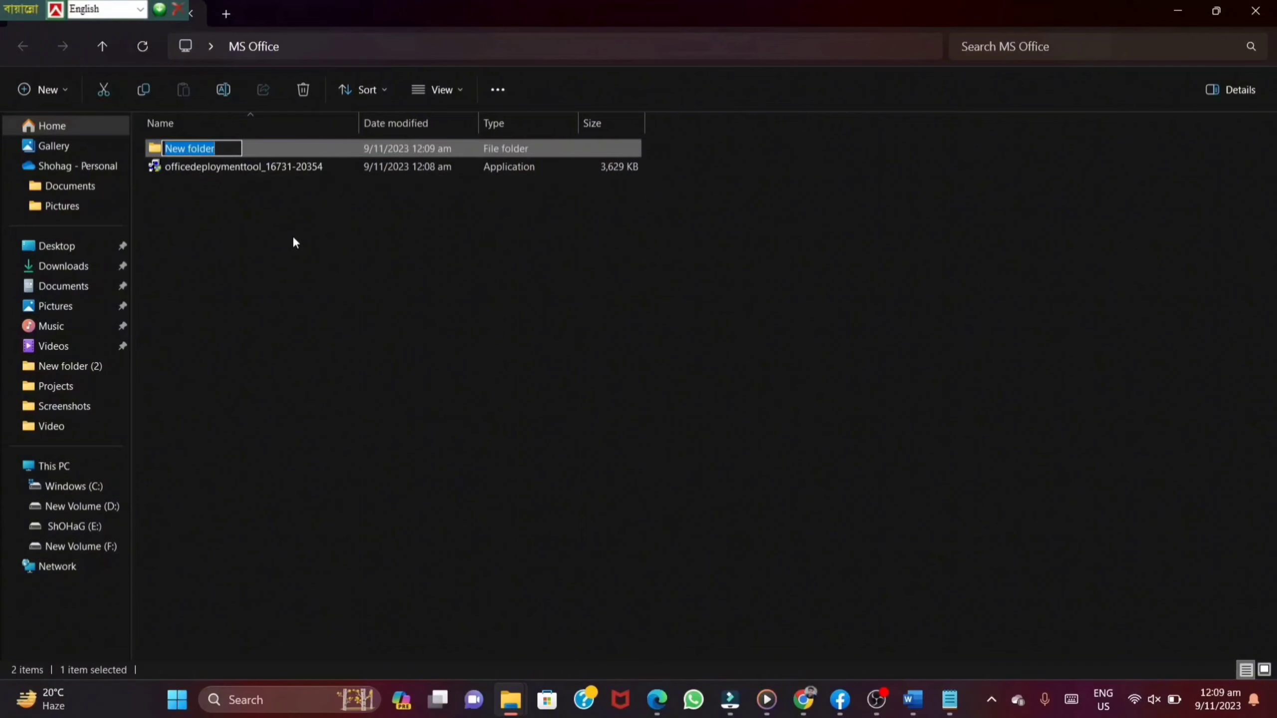
{"action": "type", "text": "Offi"}
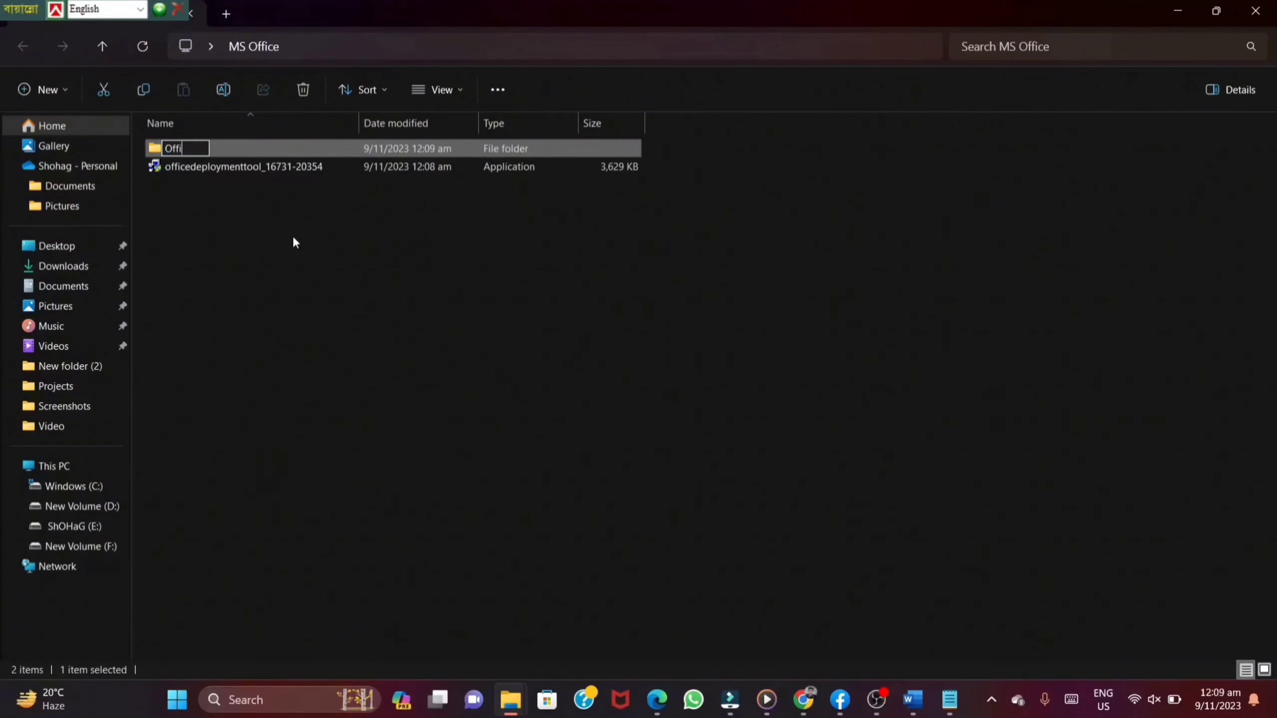
{"action": "type", "text": "ce Config"}
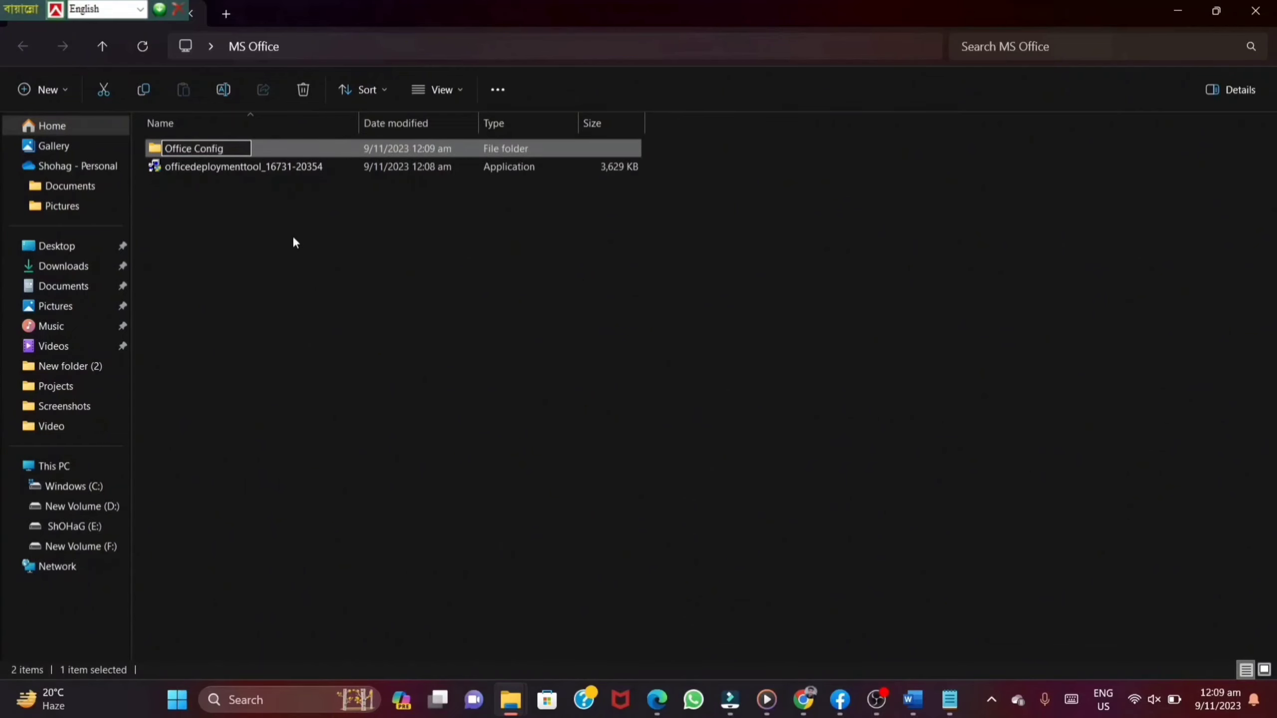
{"action": "key", "text": "Return"}
{"action": "left_click", "coordinate": [295, 243]}
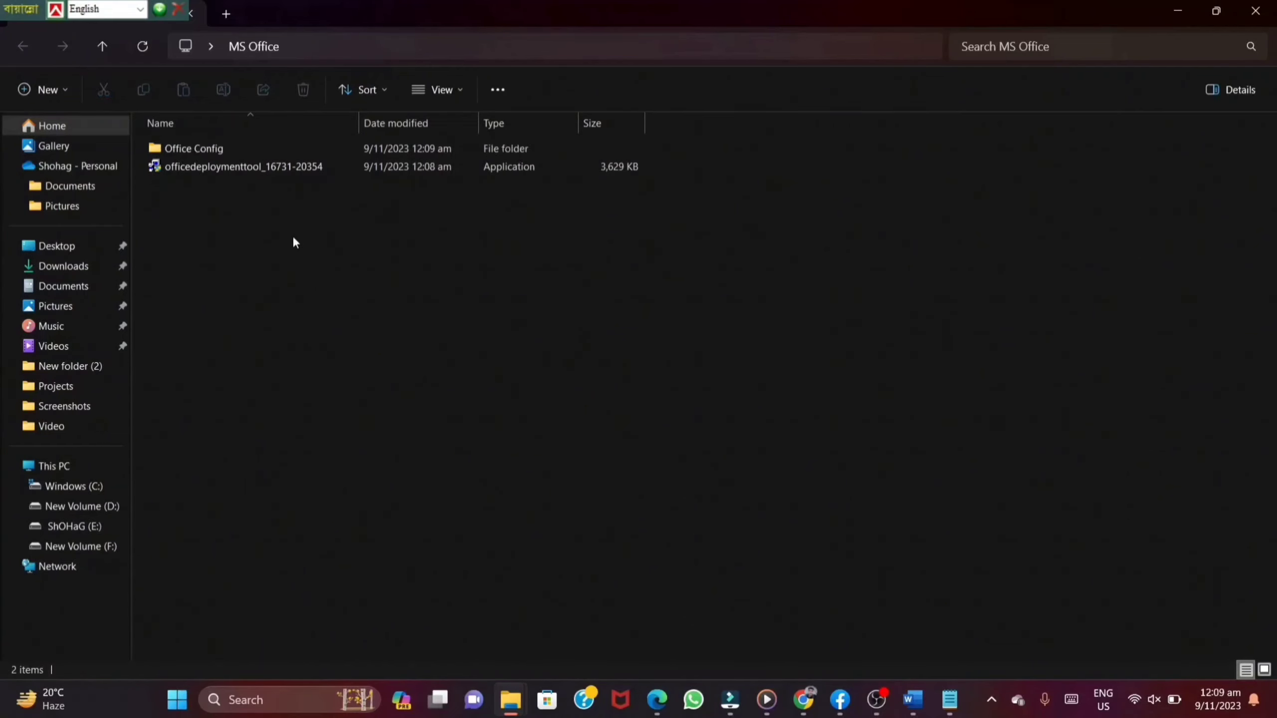
{"action": "left_click", "coordinate": [244, 167]}
{"action": "double_click", "coordinate": [245, 168]}
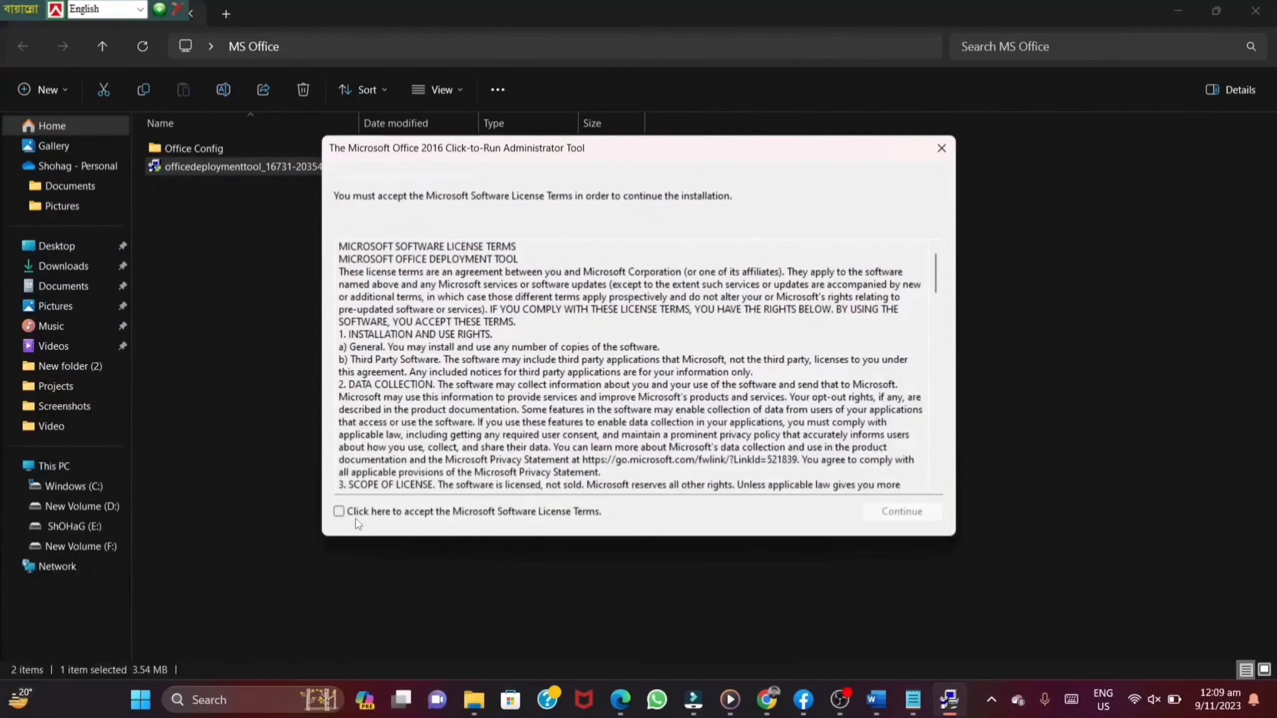
{"action": "left_click", "coordinate": [340, 511]}
{"action": "left_click", "coordinate": [903, 507]}
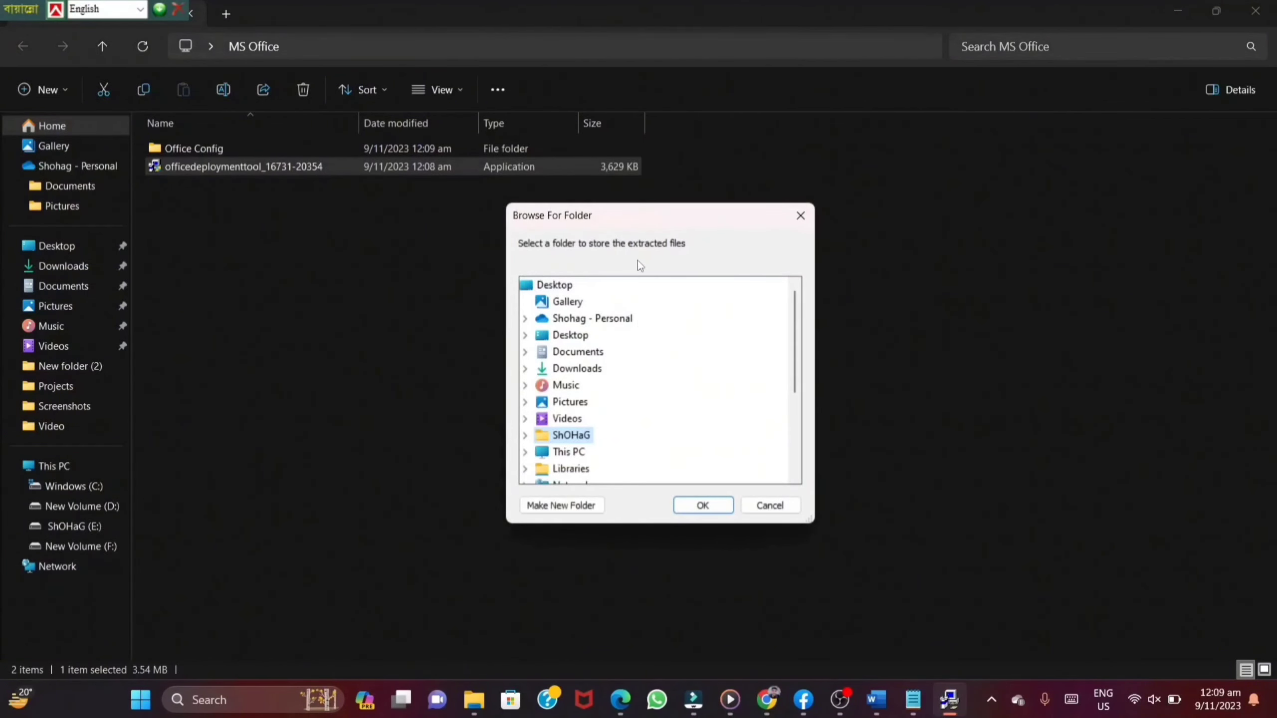
- Extract the deployment tool's files to the Office Config folder inside MS Office on the Desktop
{"action": "left_click", "coordinate": [525, 335]}
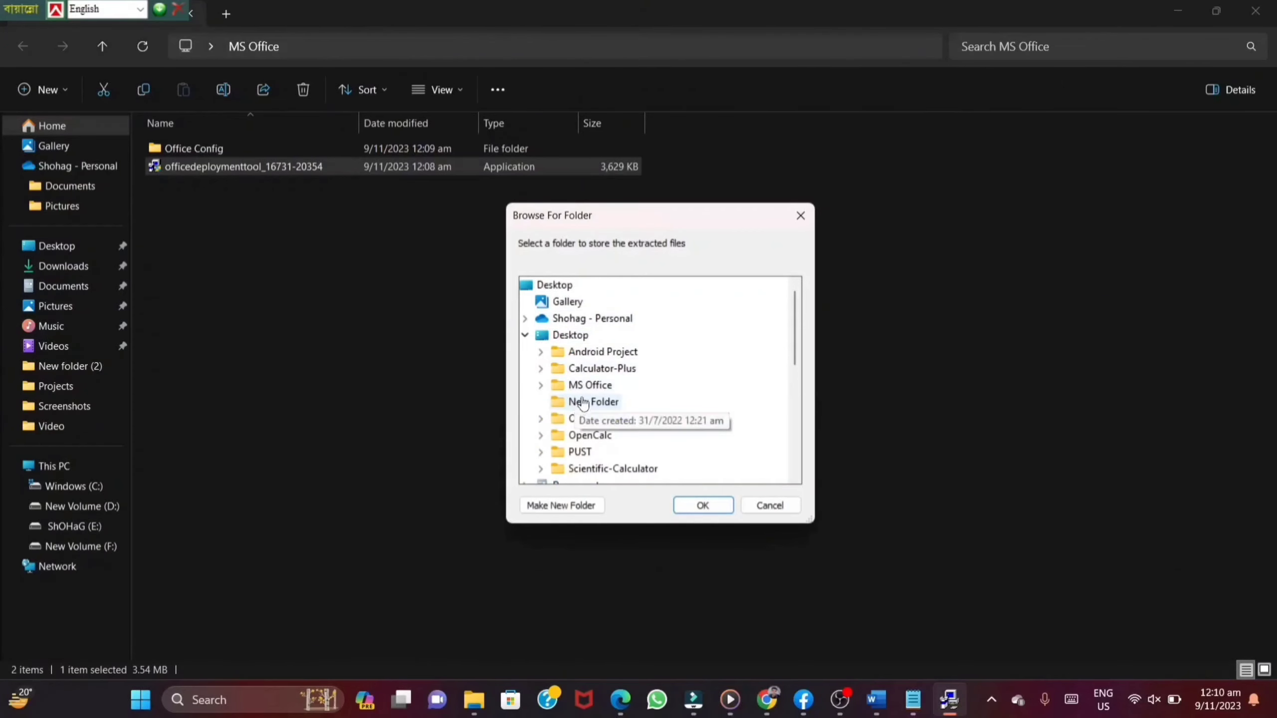
{"action": "left_click", "coordinate": [544, 385]}
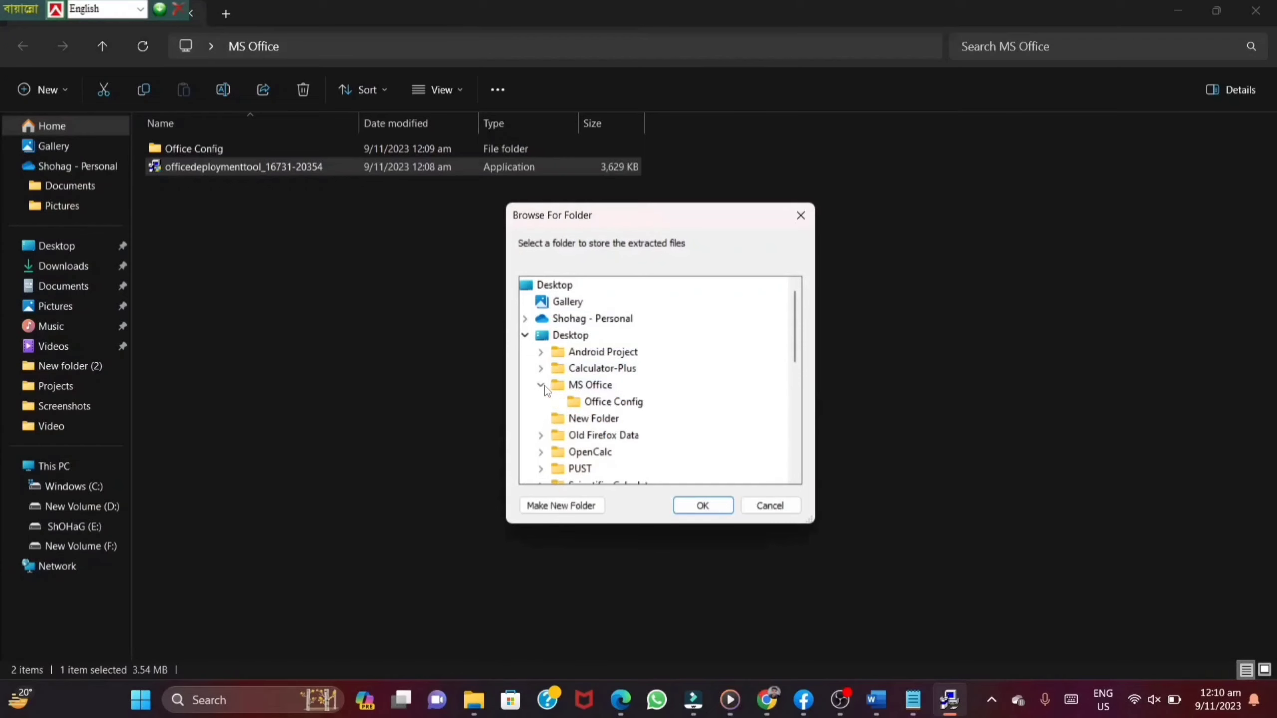
{"action": "left_click", "coordinate": [618, 408]}
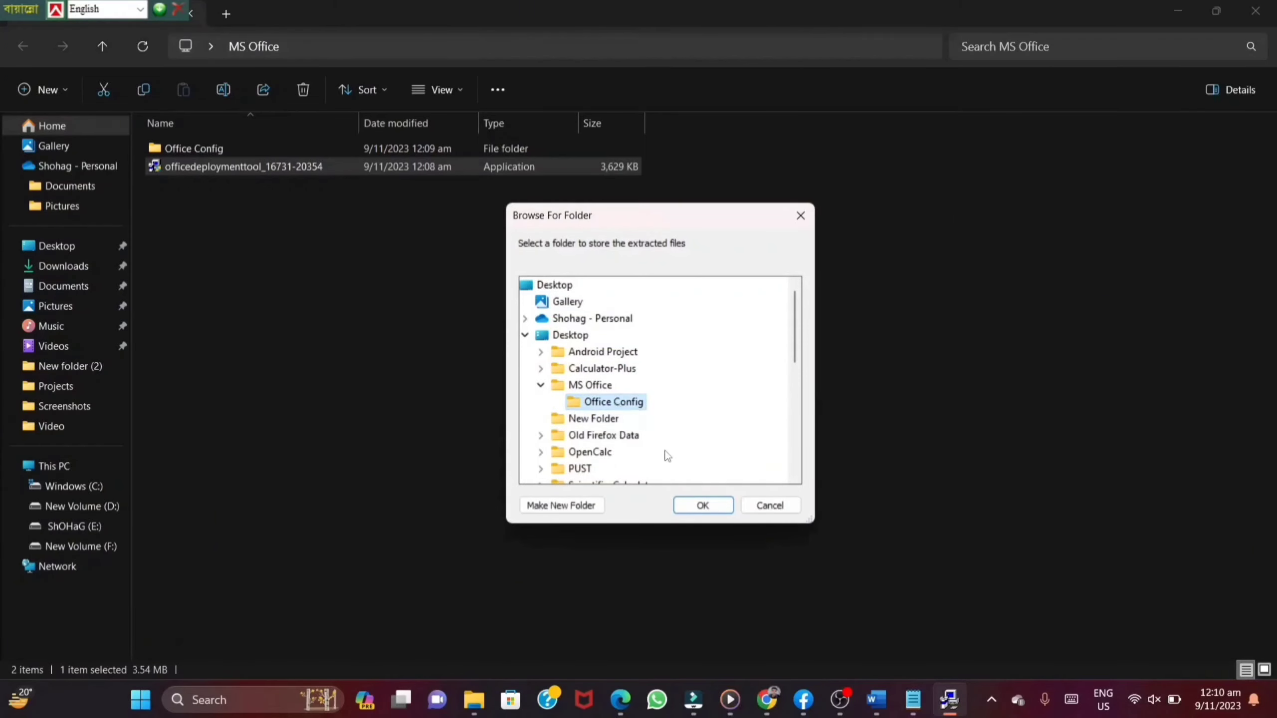
{"action": "left_click", "coordinate": [688, 506]}
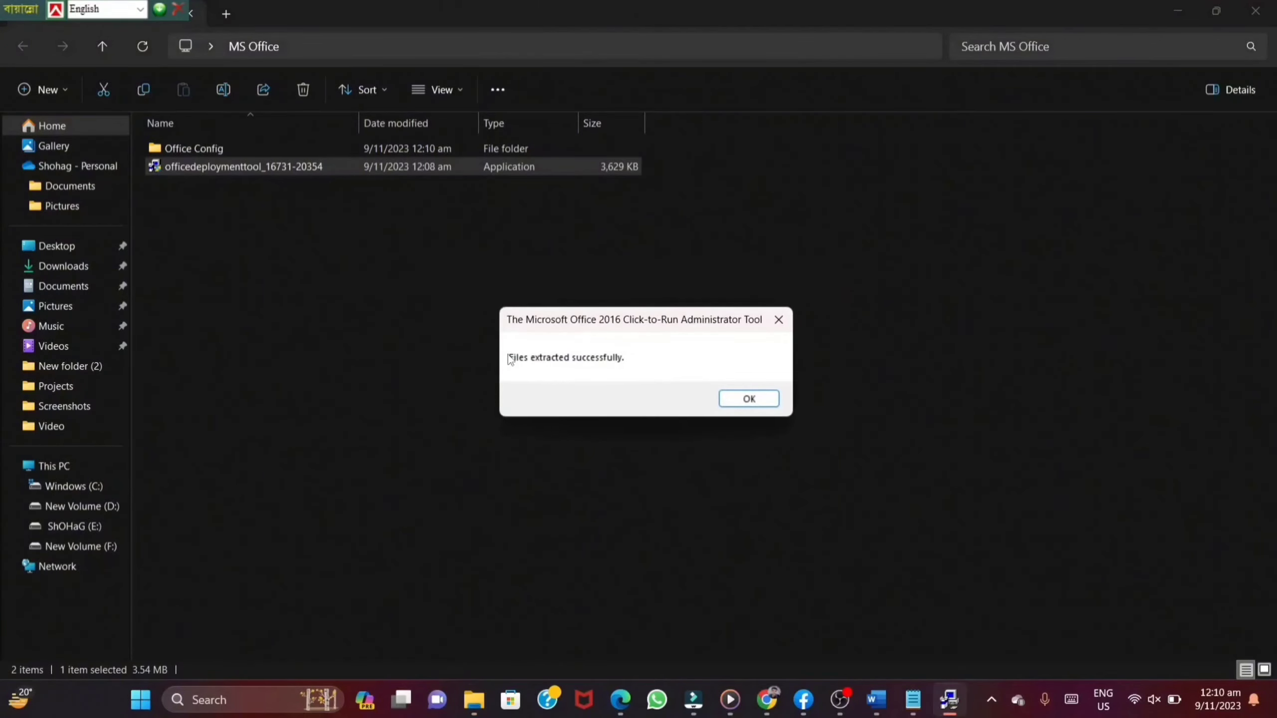
{"action": "left_click", "coordinate": [748, 399]}
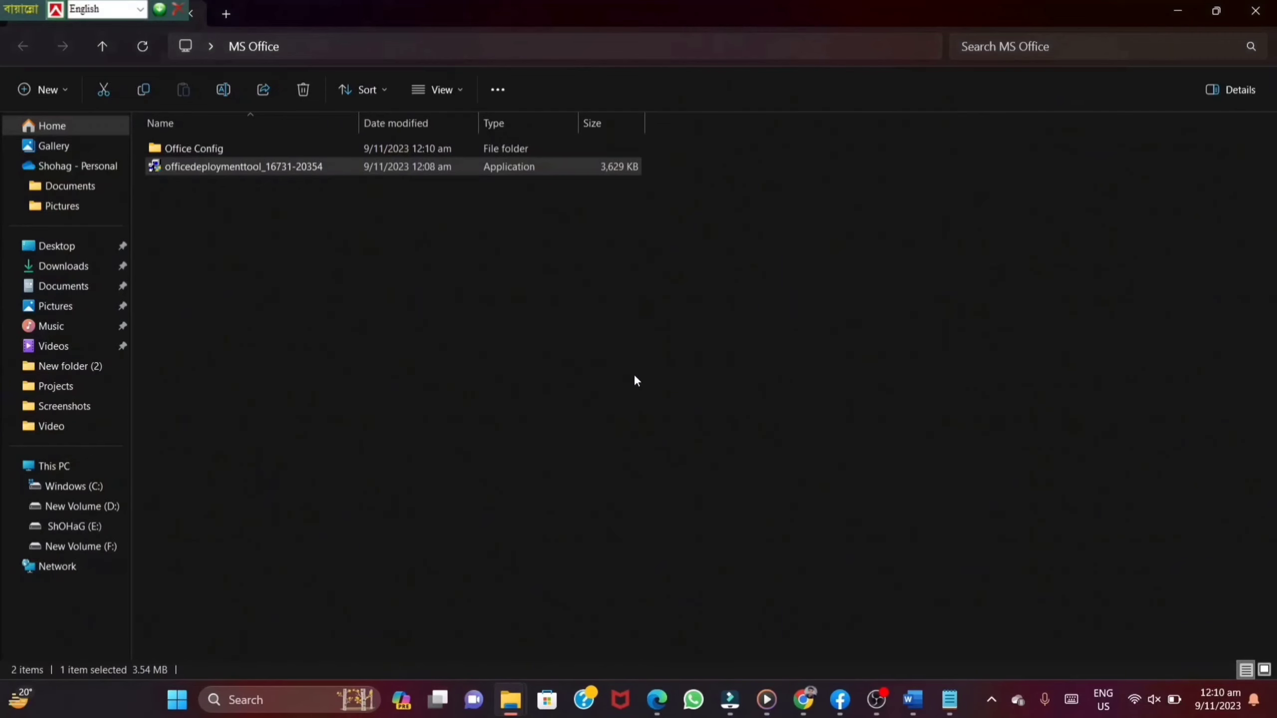
- In the Office Config folder, delete the Office365-x64, Office365-x86 and Office2019Enterprise configuration XML files
{"action": "double_click", "coordinate": [241, 148]}
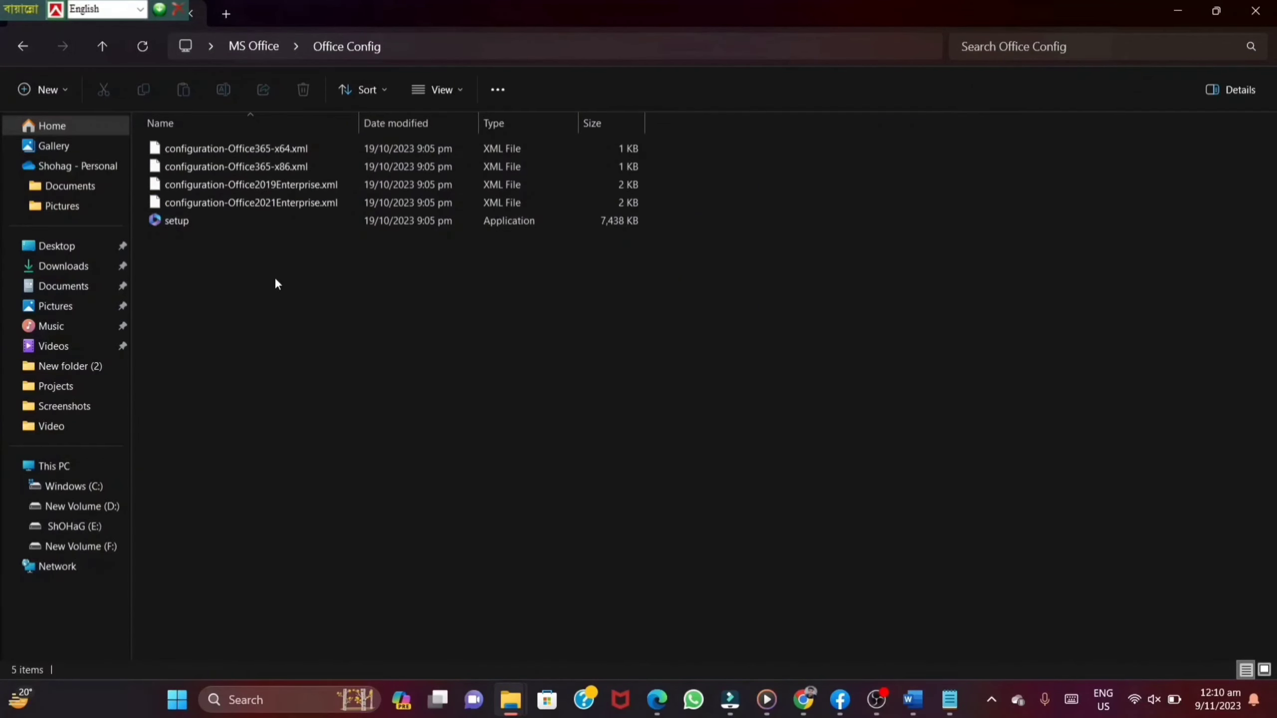
{"action": "left_click", "coordinate": [261, 151]}
{"action": "left_click", "coordinate": [259, 163], "text": "ctrl"}
{"action": "left_click", "coordinate": [263, 182], "text": "ctrl"}
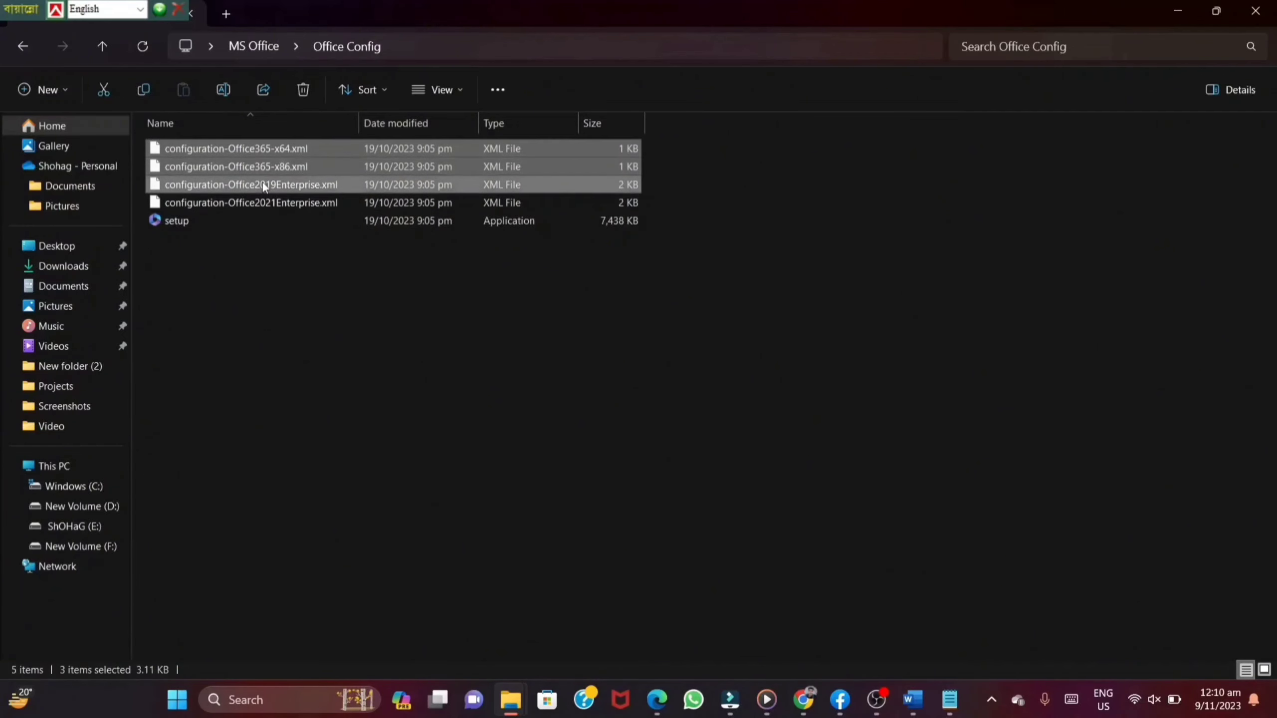
{"action": "left_click", "coordinate": [303, 91]}
{"action": "left_click", "coordinate": [317, 198]}
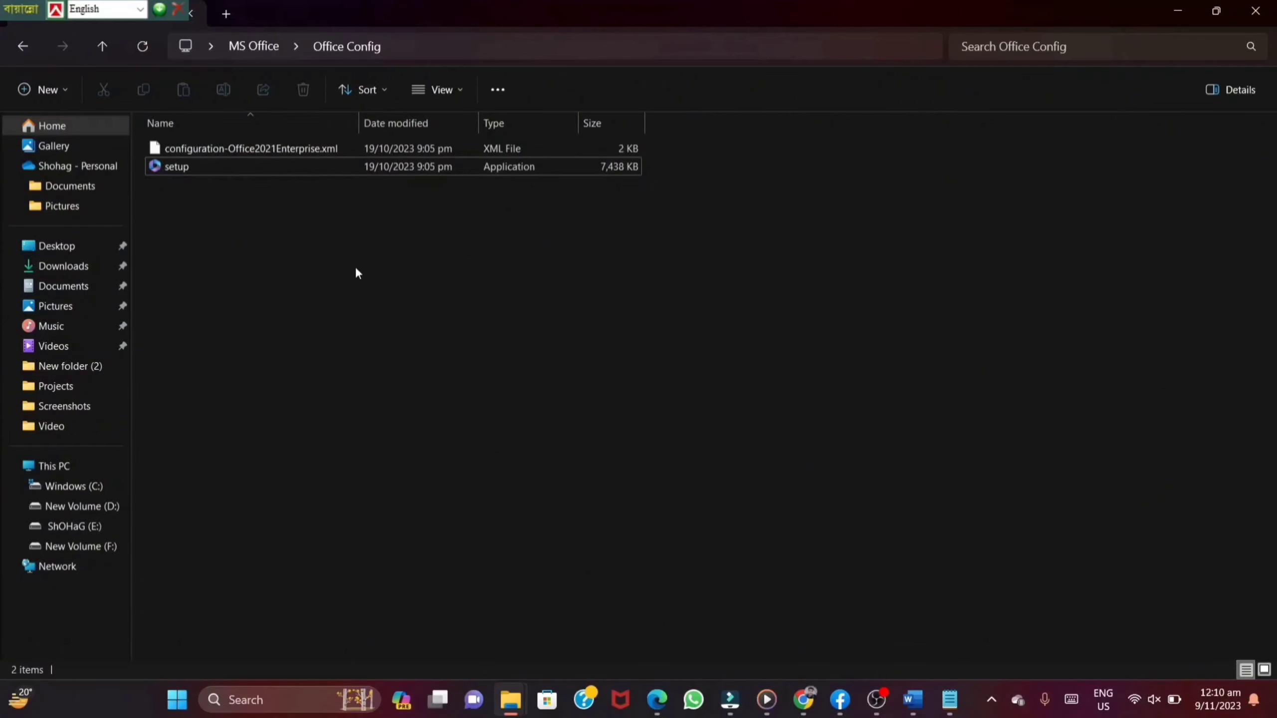
- Copy the command ".\setup.exe /configure .\configuration-Office2021Enterprise.xml" from the Notepad note and minimize Notepad
{"action": "left_click", "coordinate": [949, 699]}
{"action": "key", "text": "ctrl+a"}
{"action": "key", "text": "ctrl+c"}
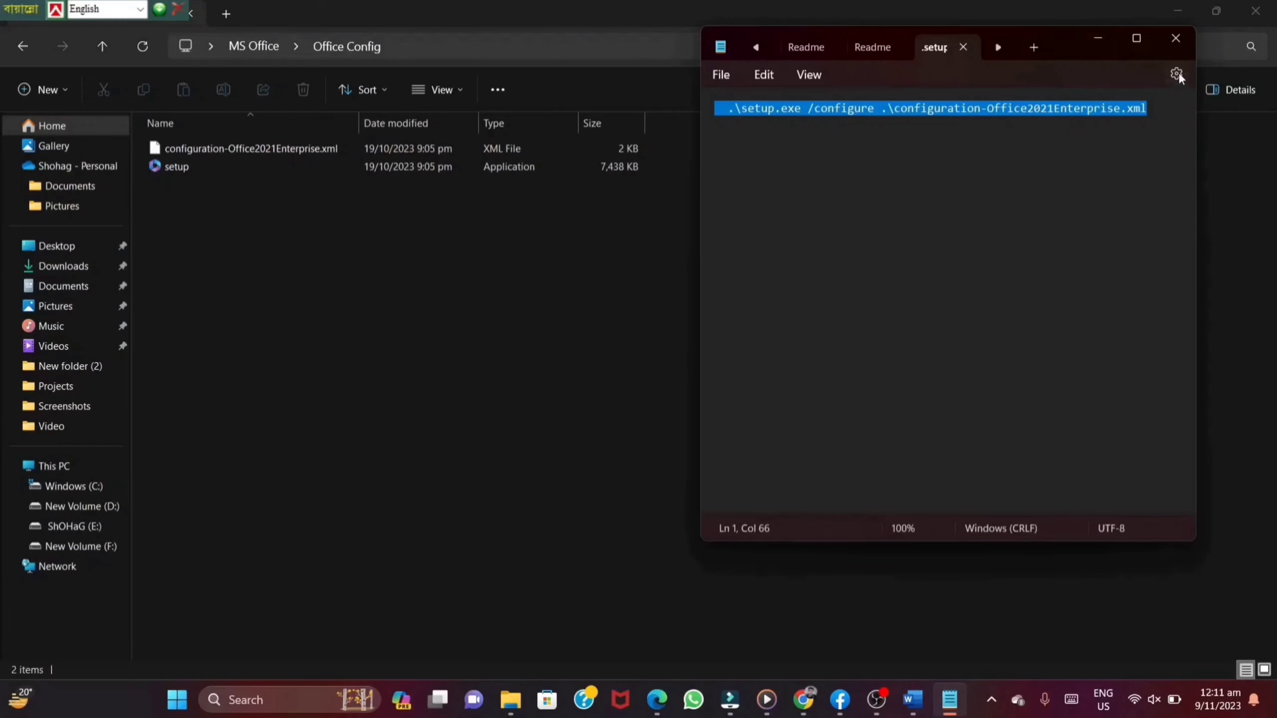
{"action": "left_click", "coordinate": [1093, 37]}
- Open a PowerShell window in the Office Config folder and paste the command ".\setup.exe /configure .\configuration-Office2021Enterprise.xml" at its prompt
{"action": "right_click", "coordinate": [378, 230]}
{"action": "key", "text": "Escape"}
{"action": "right_click", "coordinate": [344, 286]}
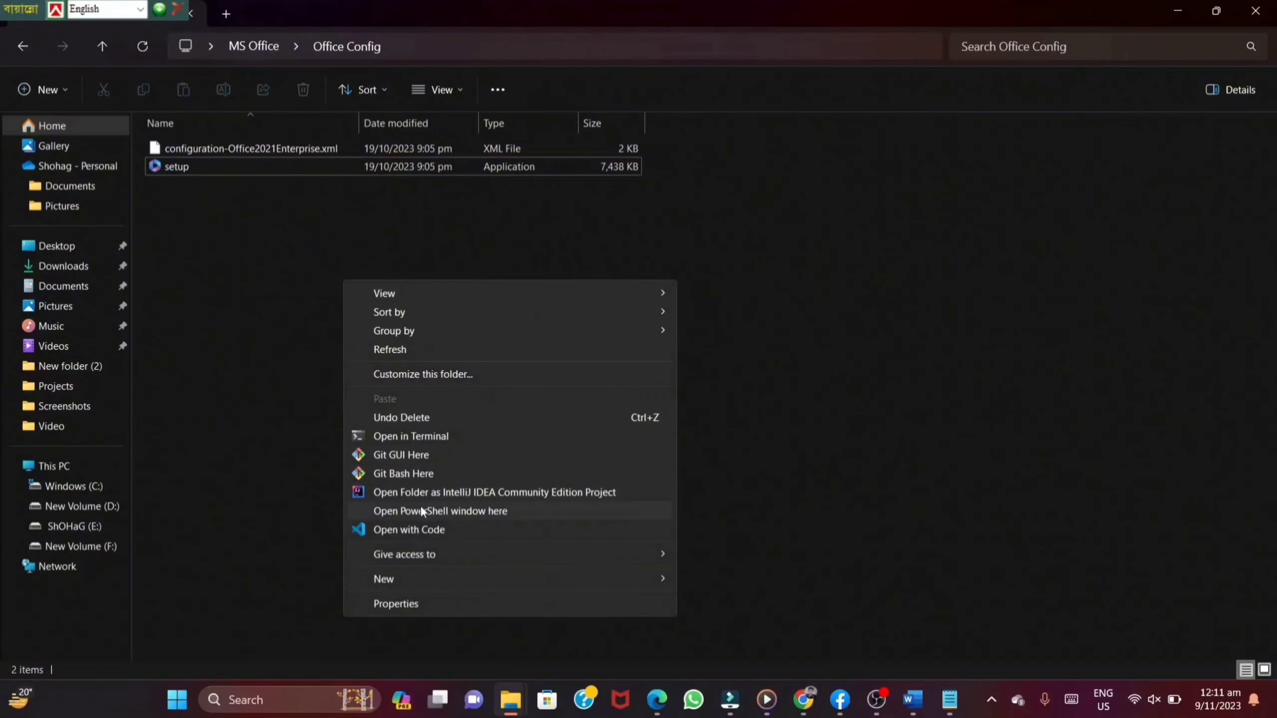
{"action": "left_click", "coordinate": [493, 512]}
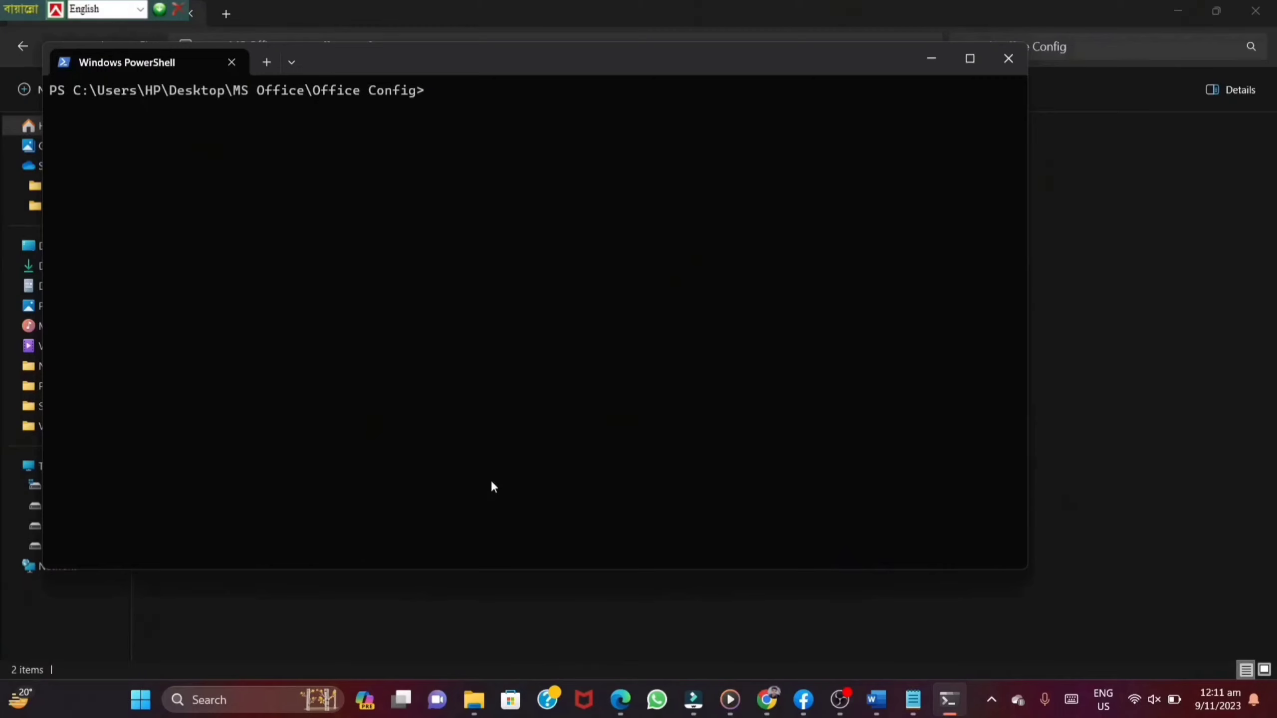
{"action": "key", "text": "ctrl+v"}
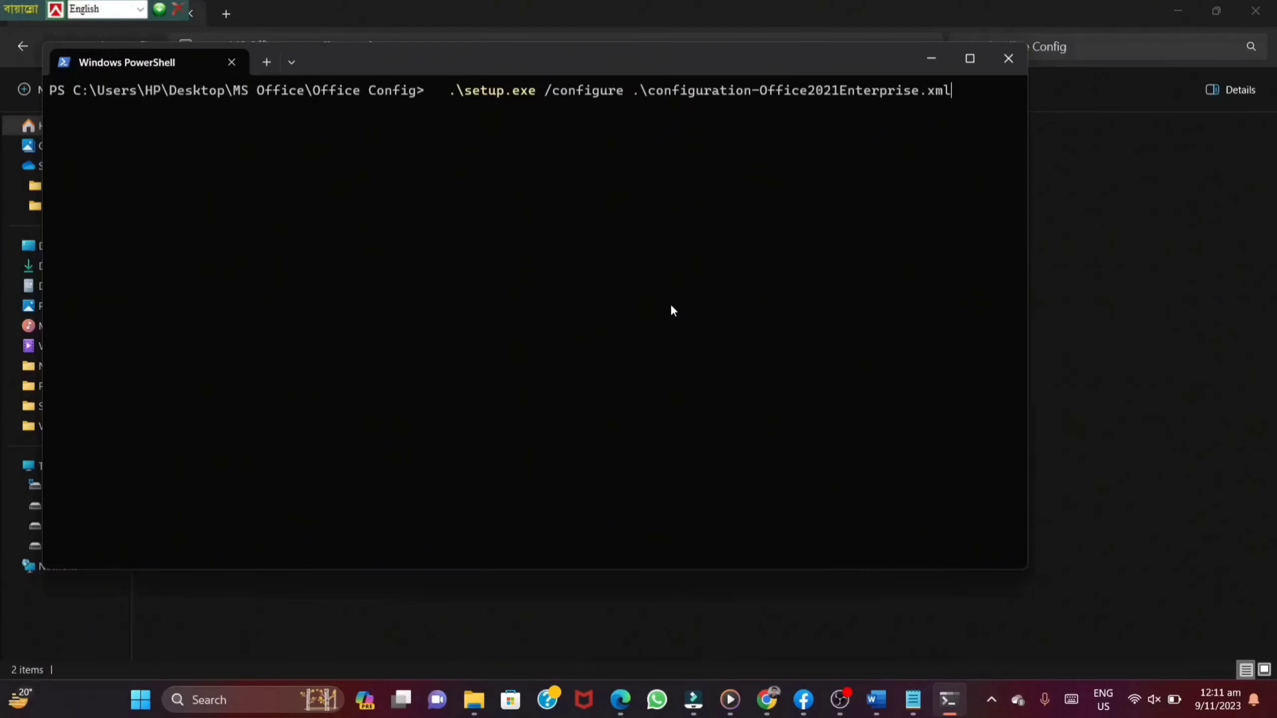
- Minimize the PowerShell and Office Config windows, switch to Word and view the end of the Office Setup document
{"action": "double_click", "coordinate": [904, 58]}
{"action": "left_click", "coordinate": [924, 57]}
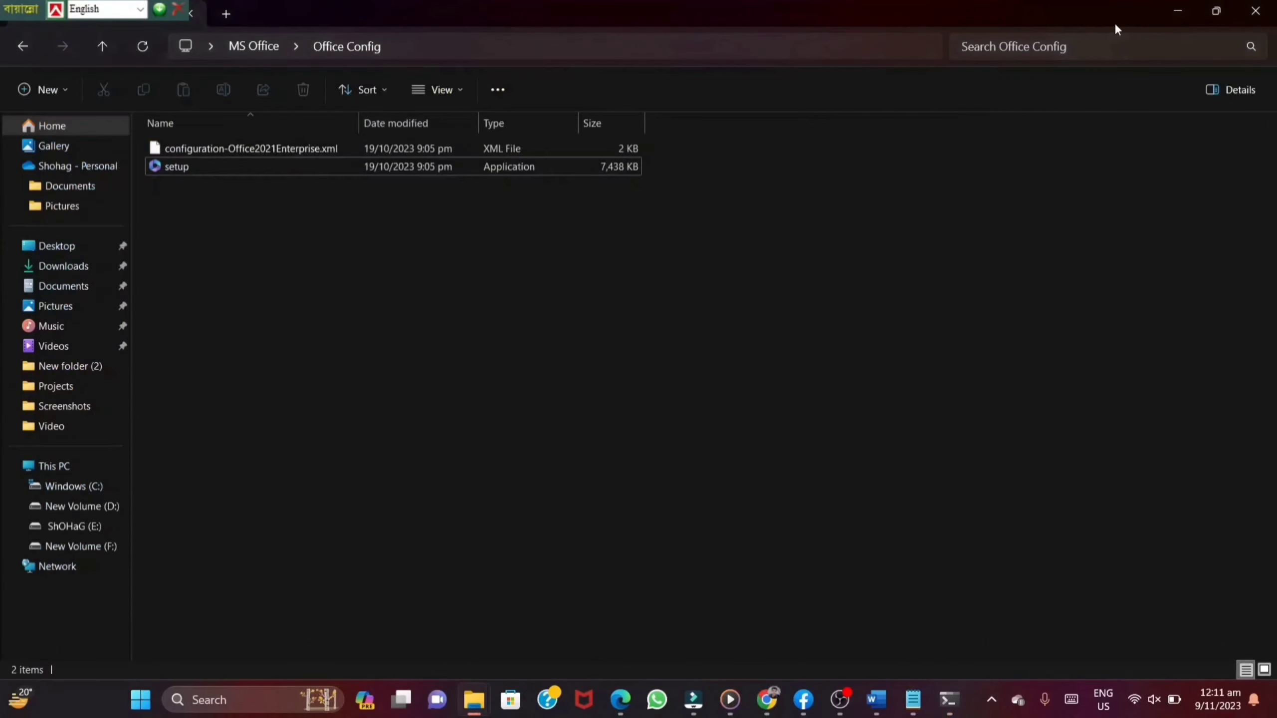
{"action": "left_click", "coordinate": [1177, 10]}
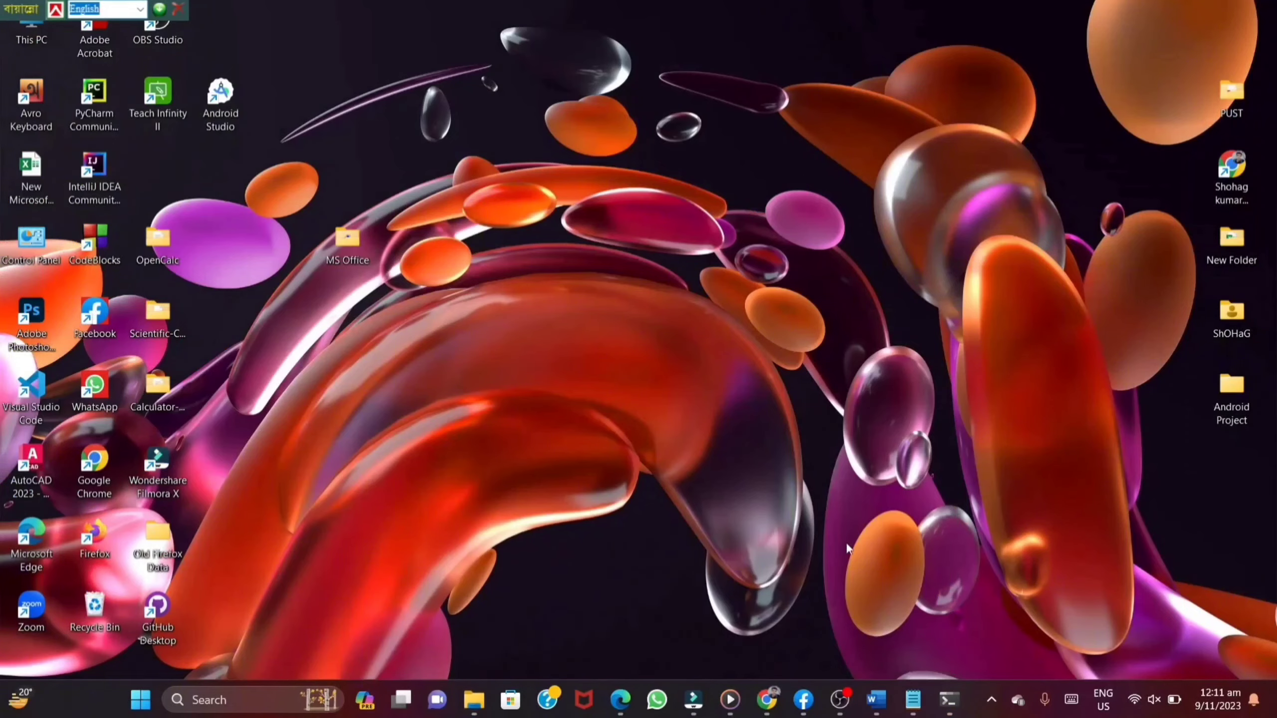
{"action": "left_click", "coordinate": [876, 699]}
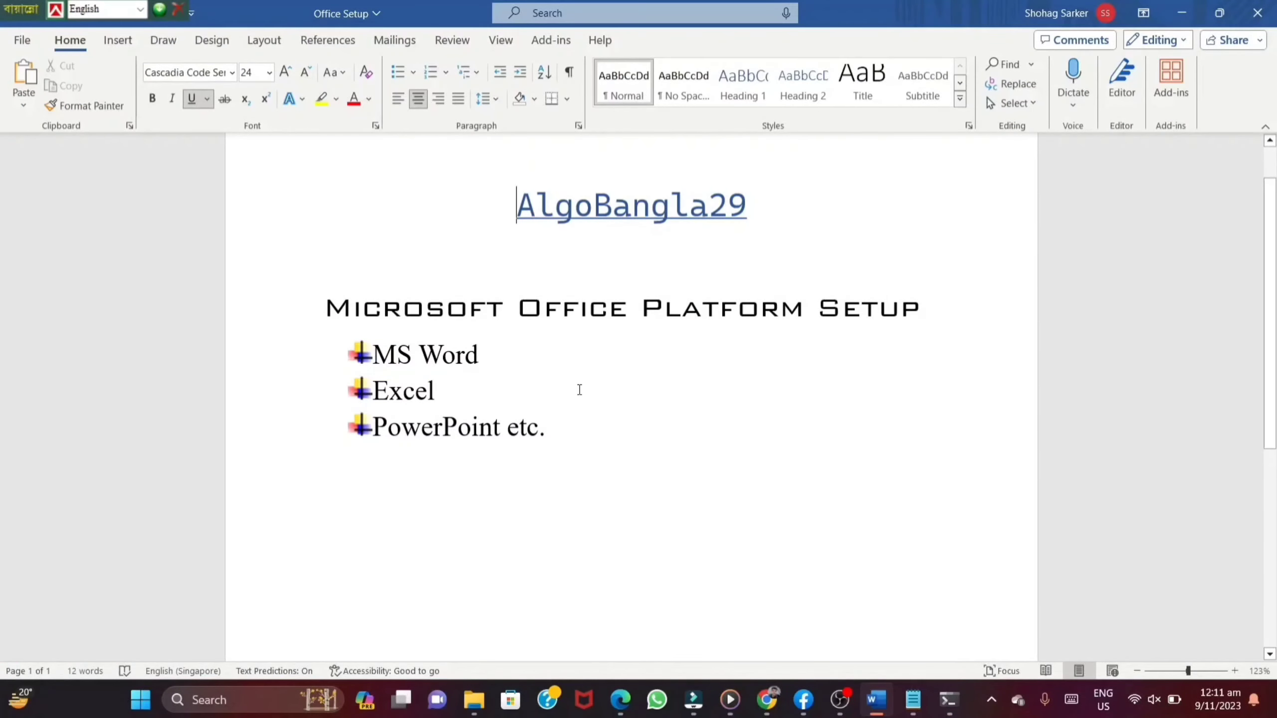
{"action": "scroll", "coordinate": [579, 391], "scroll_direction": "down", "scroll_amount": 6}
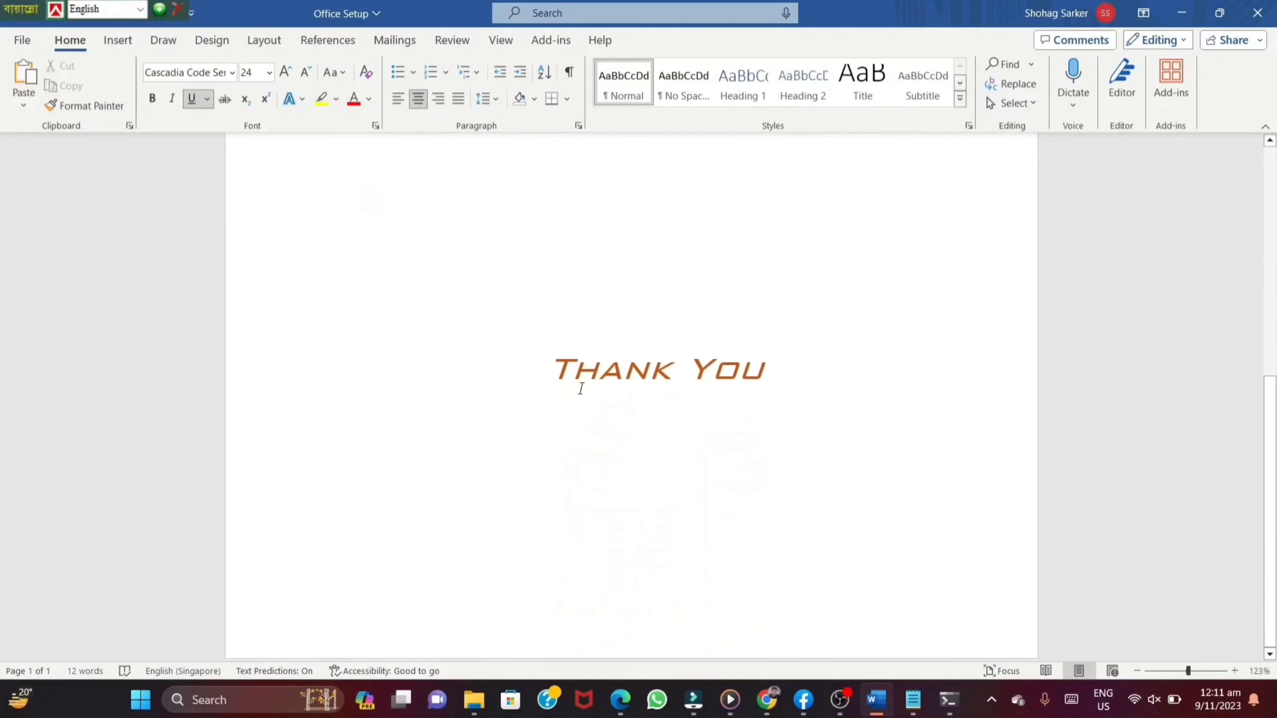